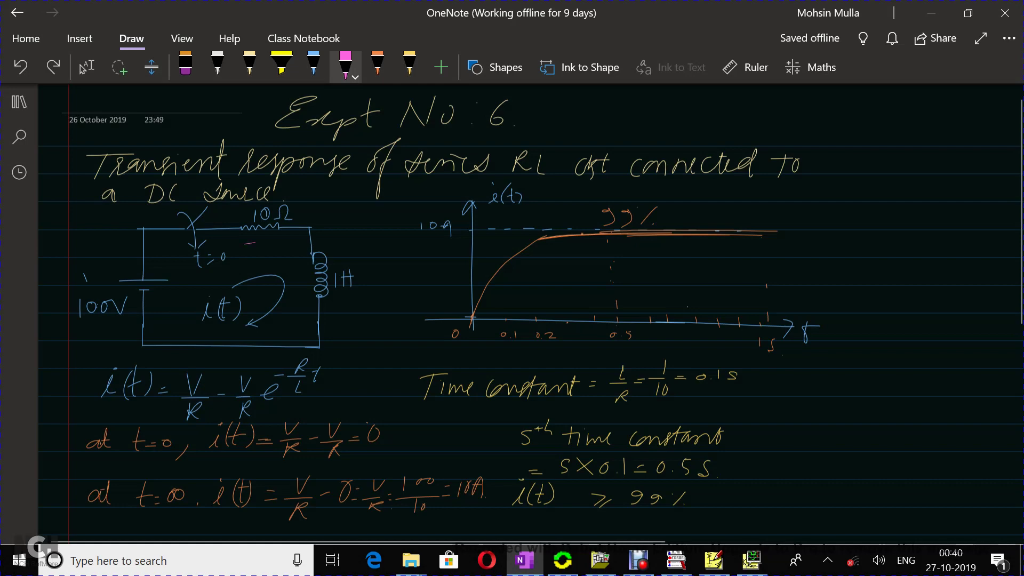
Step: Mark the 10 Ω resistor, 1 H inductor, t=0 switch label and 100 V source on the circuit sketch with pink ink lines
drag(245, 243, 279, 241)
drag(361, 253, 361, 301)
drag(193, 277, 230, 271)
drag(84, 330, 120, 322)
Step: Underline i(t) in the current equation and mark its t=0 and t=∞ evaluations, including the results 0 and 10 A
drag(104, 411, 149, 409)
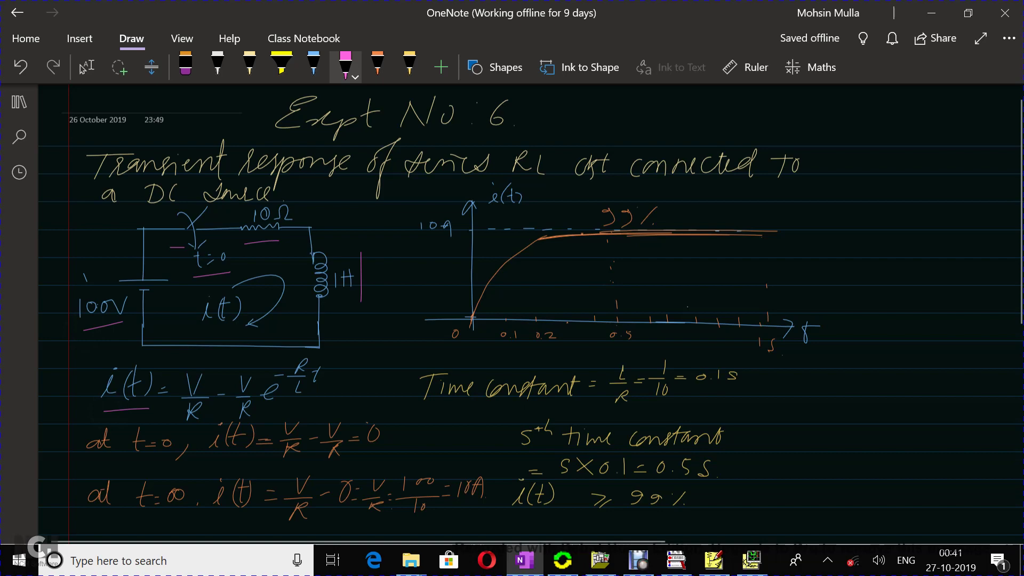
drag(346, 381, 322, 416)
drag(137, 458, 241, 454)
mouse_move(284, 462)
mouse_down()
mouse_move(344, 467)
mouse_move(393, 432)
mouse_up()
drag(141, 515, 184, 515)
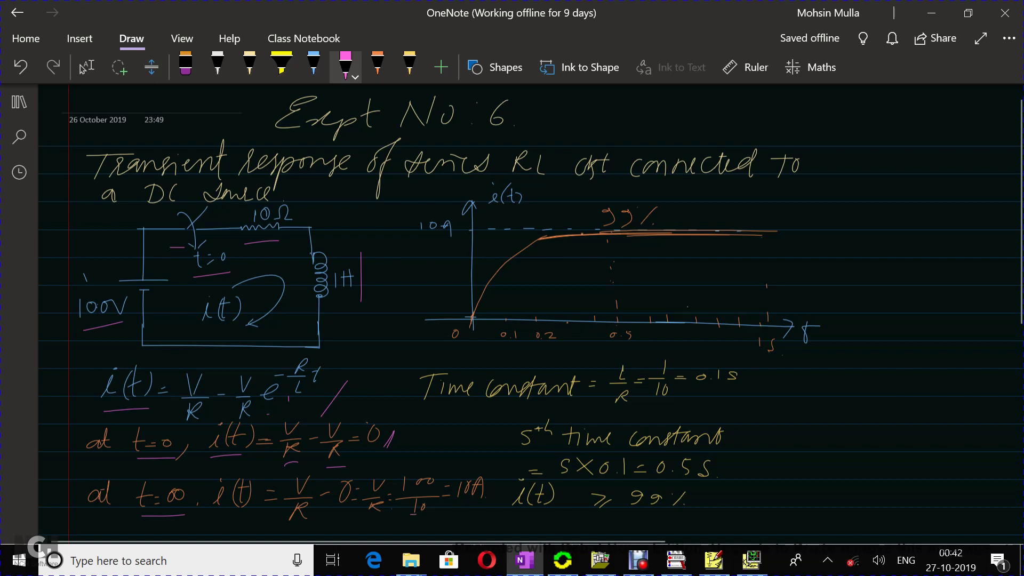
drag(450, 506, 493, 505)
drag(367, 447, 393, 432)
drag(460, 511, 473, 510)
Step: Underline the 1 H inductor twice and trace the rising part of the current curve on the graph
drag(327, 308, 346, 306)
drag(325, 312, 344, 311)
mouse_move(484, 310)
mouse_down()
mouse_move(523, 261)
mouse_move(597, 241)
mouse_up()
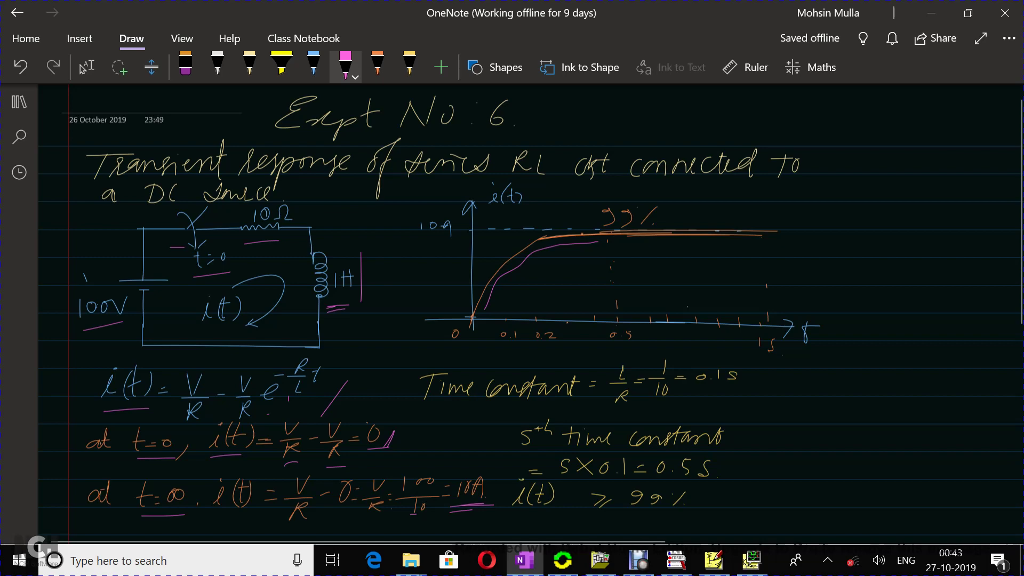
Step: Circle 0.5 on the graph's time axis with the note "5th" above it, and underline the 0.1 s time constant
mouse_move(632, 328)
mouse_down()
mouse_move(600, 335)
mouse_move(635, 337)
mouse_up()
mouse_move(633, 270)
mouse_down()
mouse_move(626, 288)
mouse_move(655, 271)
mouse_up()
drag(695, 393, 739, 392)
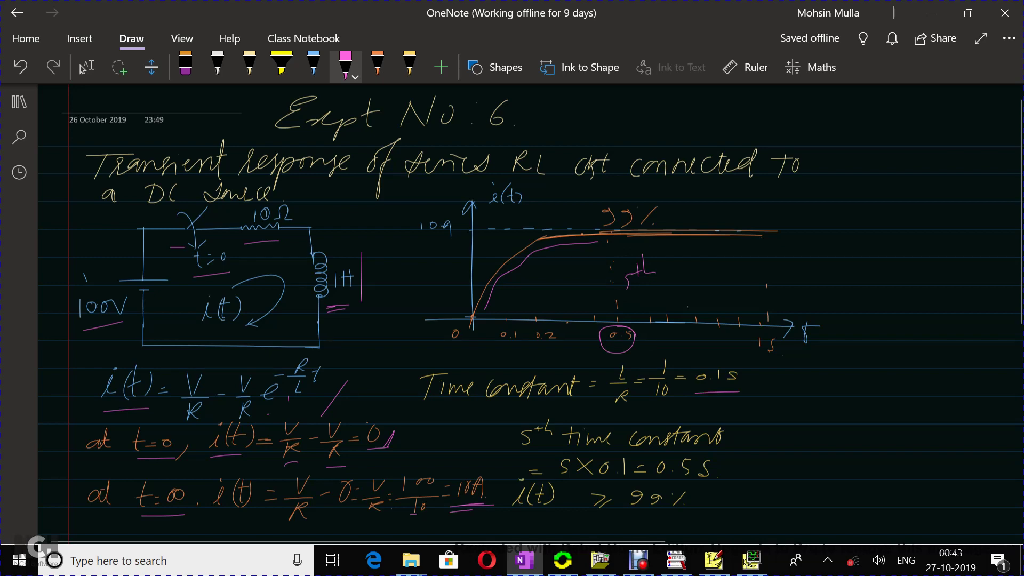
Step: Underline "5th", the 0.5 s result and the i(t) ≥ 99% statement in the time-constant notes
drag(516, 450, 554, 445)
drag(655, 480, 721, 479)
drag(520, 510, 704, 511)
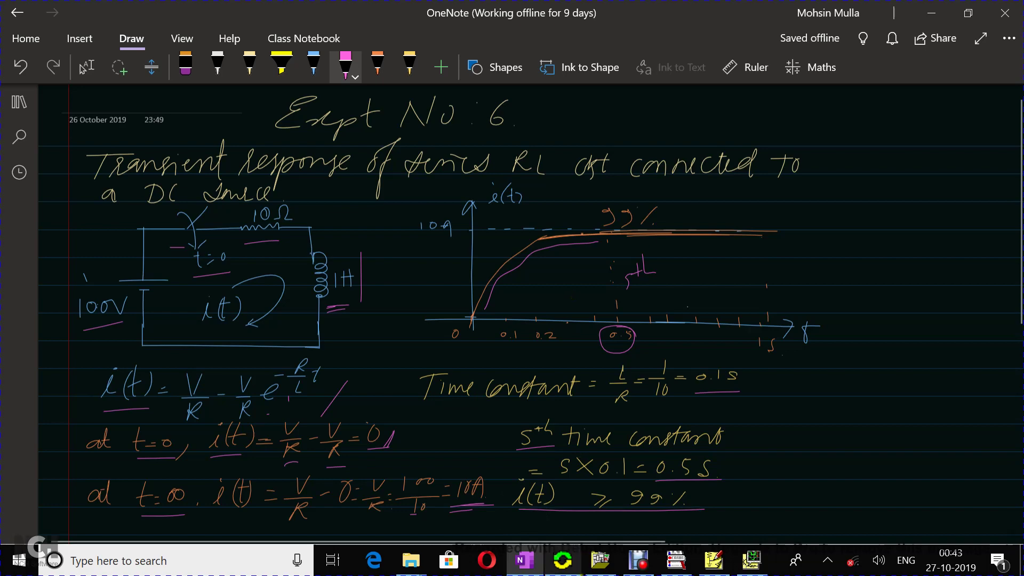
Step: Switch to PSpice Schematics and place one VDC source near the upper-left corner of the sheet
click(713, 560)
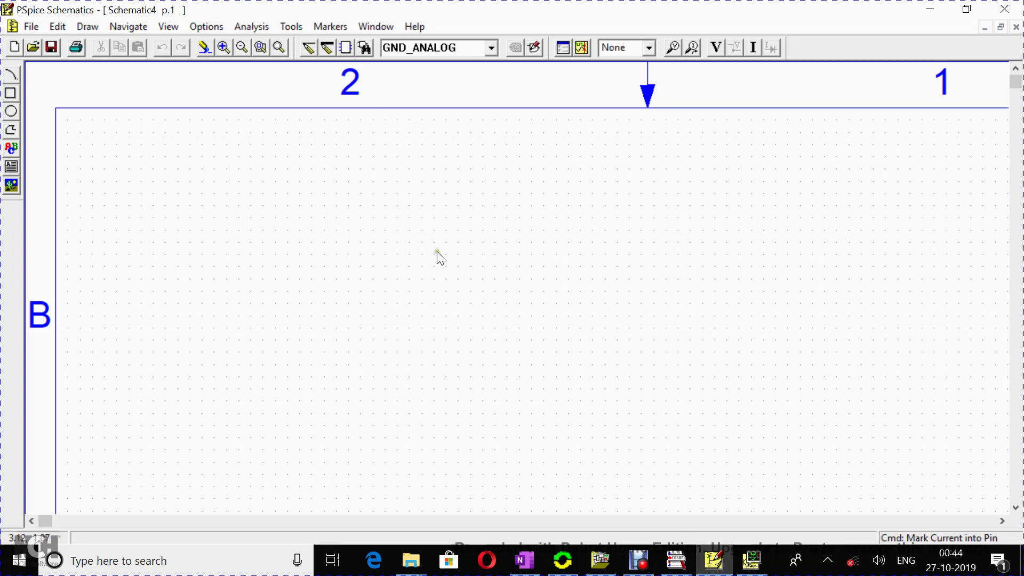
click(491, 49)
click(427, 129)
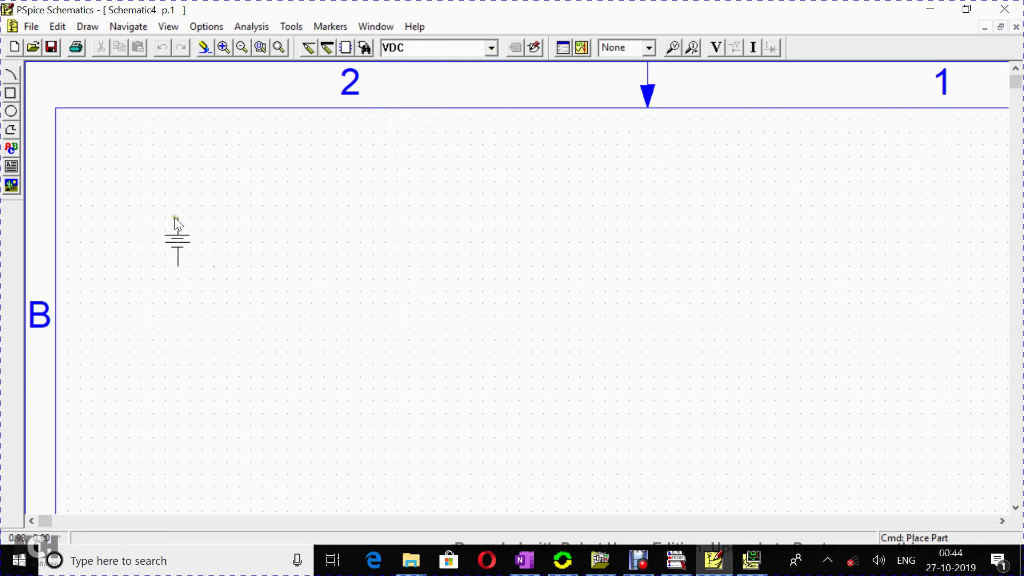
click(178, 223)
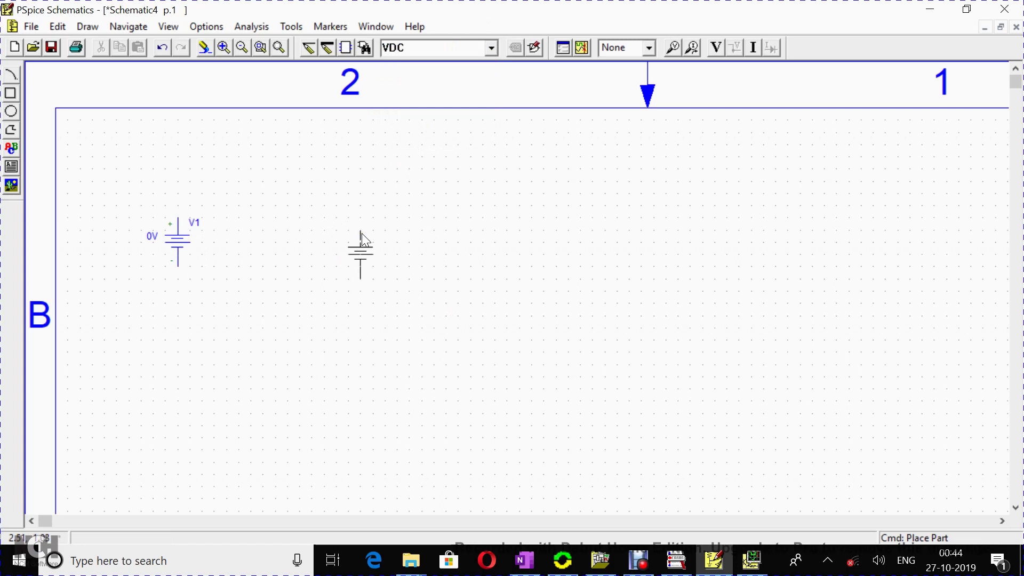
right_click(361, 239)
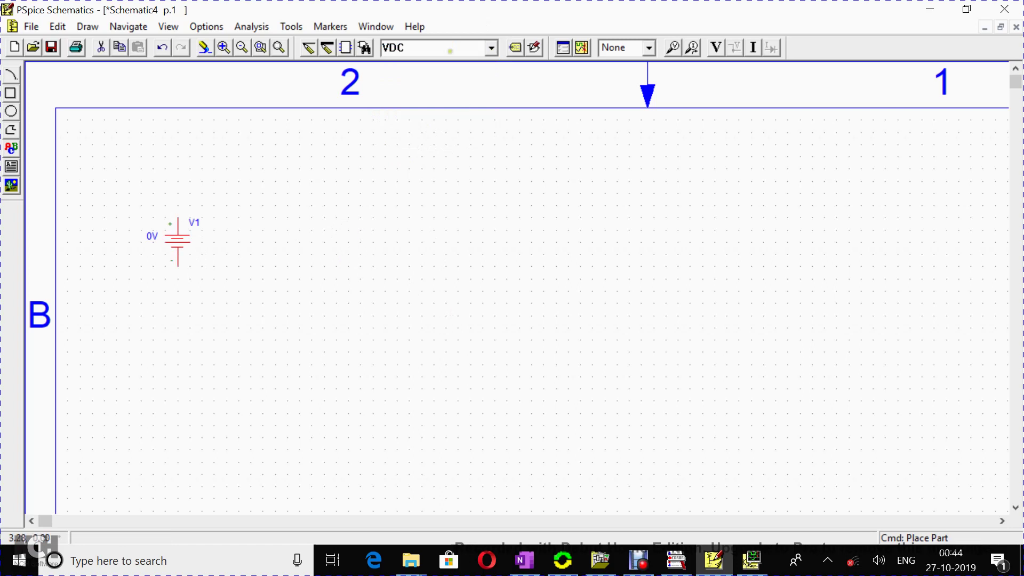
Step: Find the Sw_tClose switch in the part browser and place one just above and right of the DC source
click(365, 48)
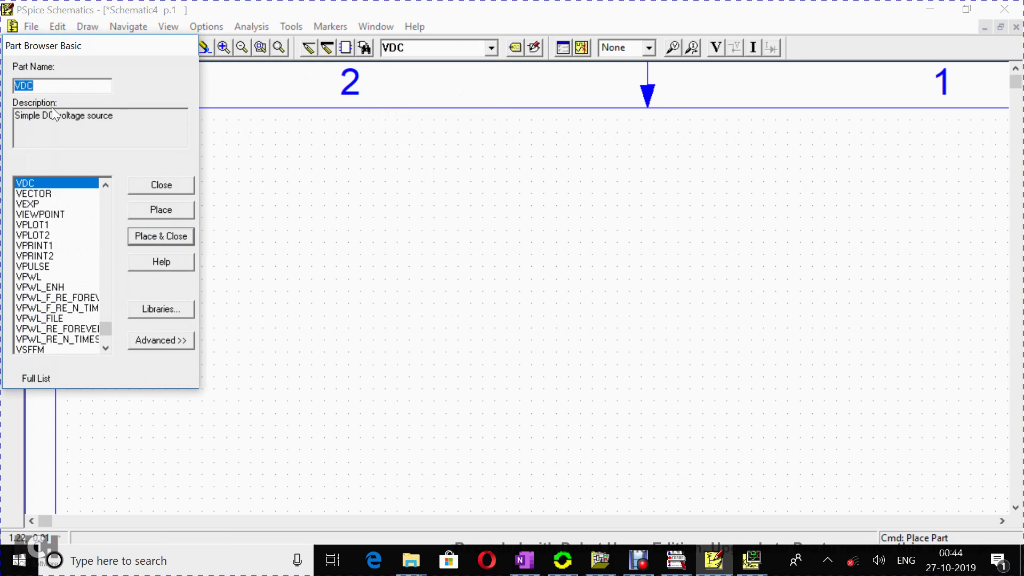
text(s)
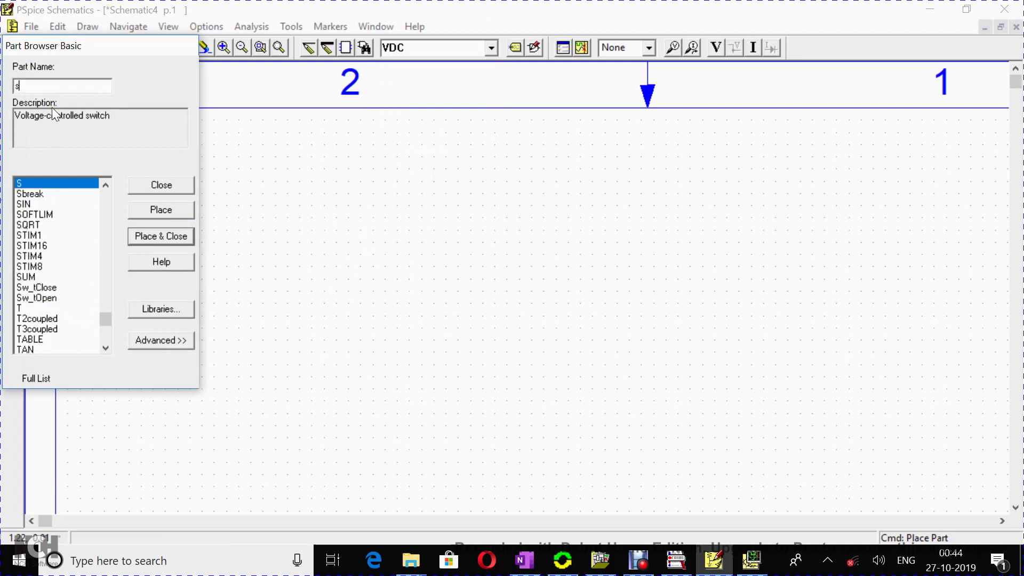
click(47, 288)
click(152, 233)
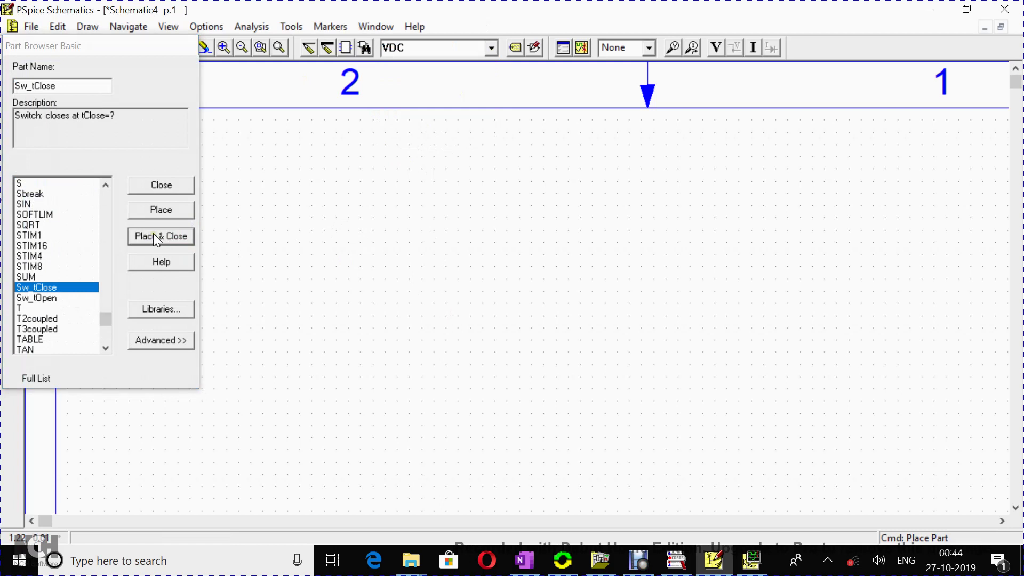
click(216, 197)
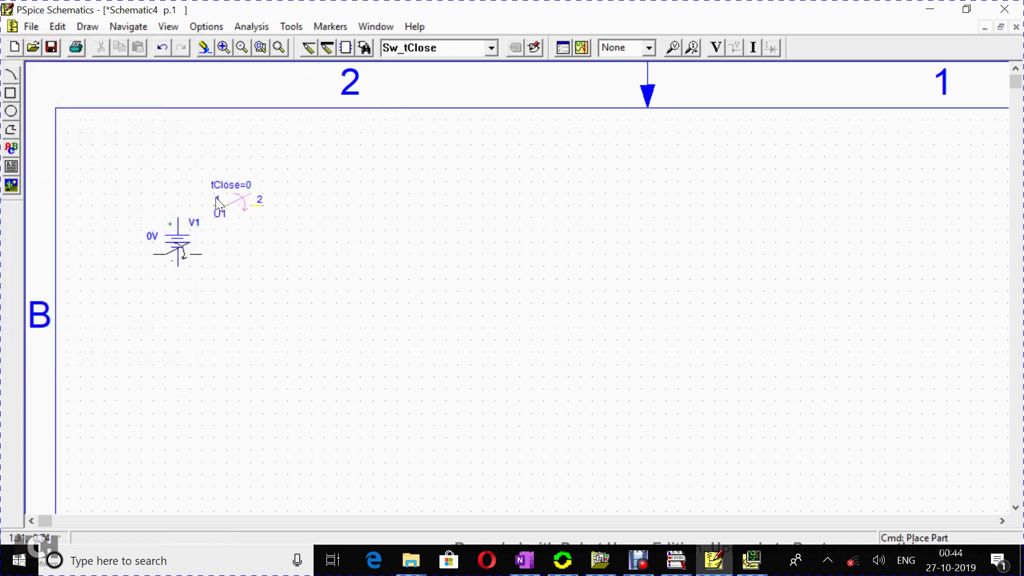
right_click(322, 228)
click(169, 259)
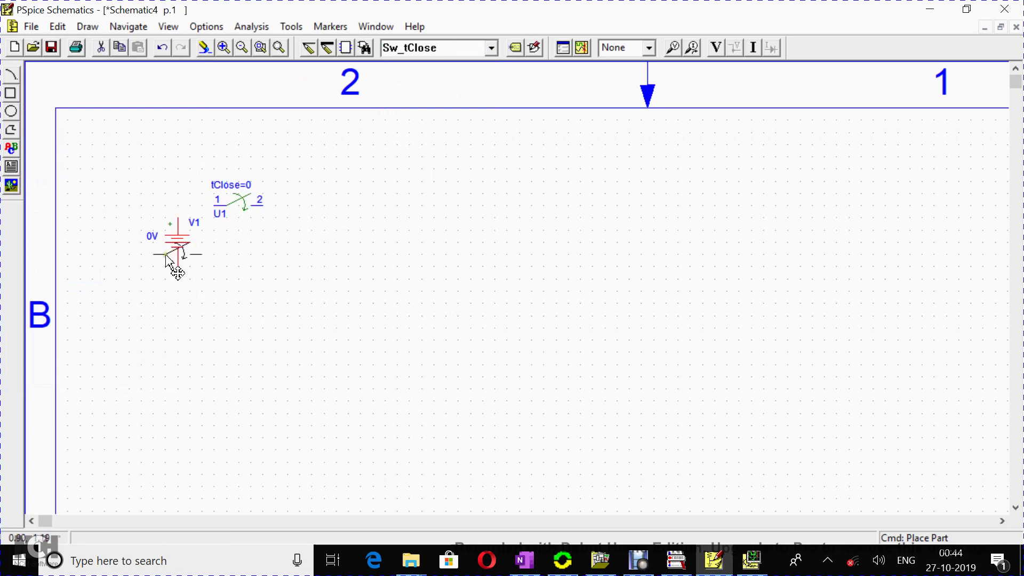
click(371, 232)
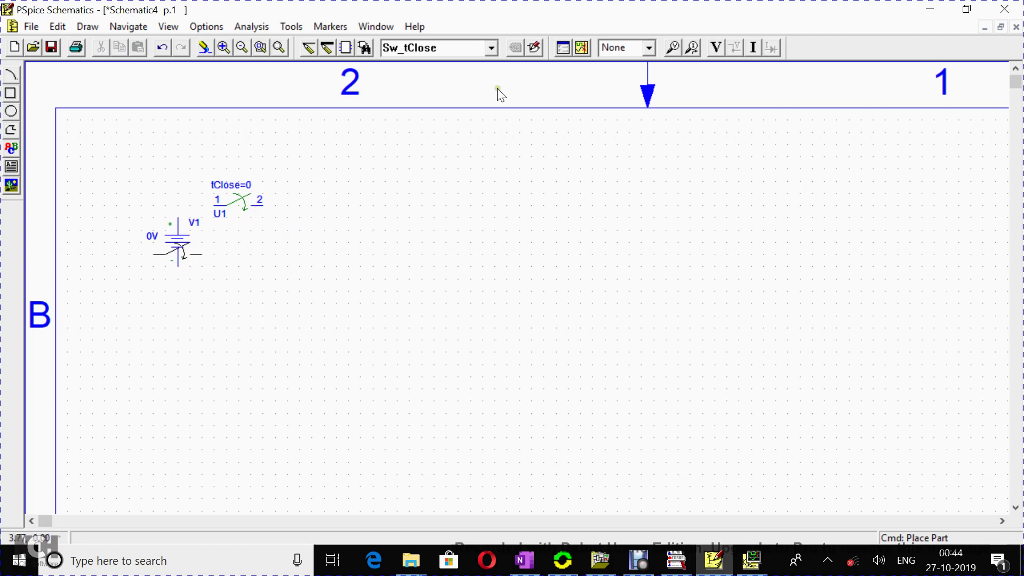
Step: Place one resistor (r) horizontally to the right of the switch, in line with its terminals
click(491, 51)
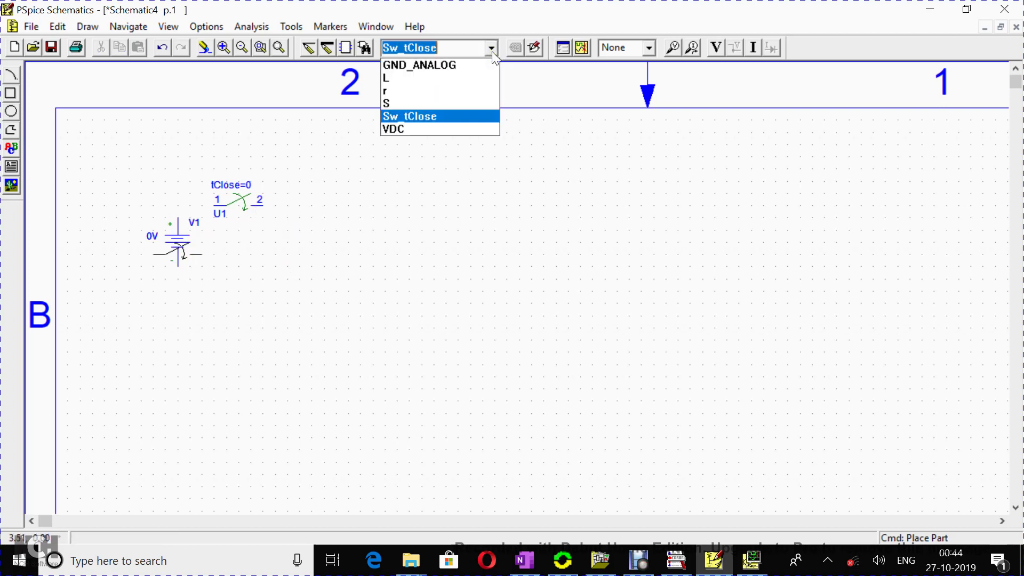
click(426, 94)
click(302, 205)
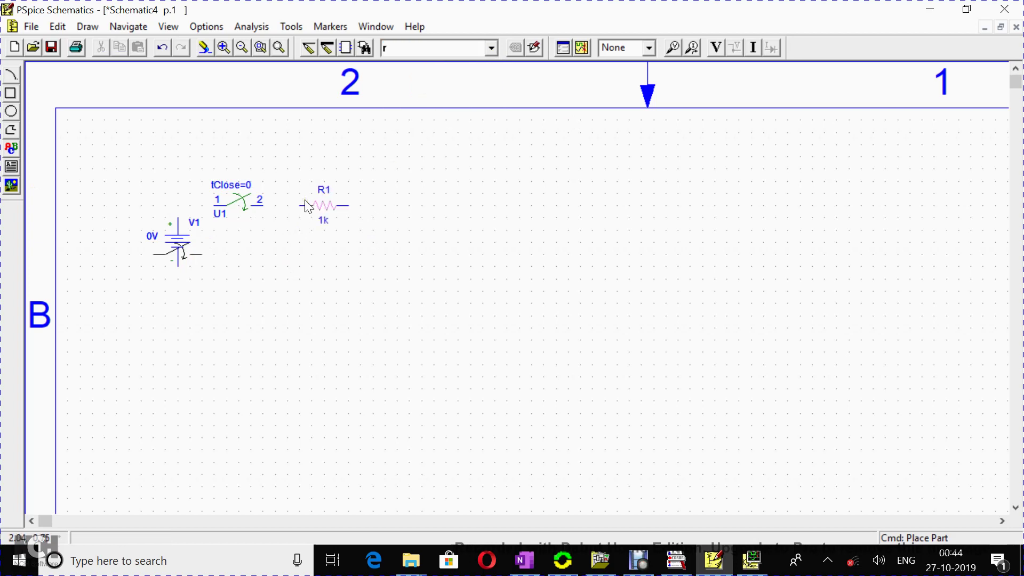
right_click(411, 206)
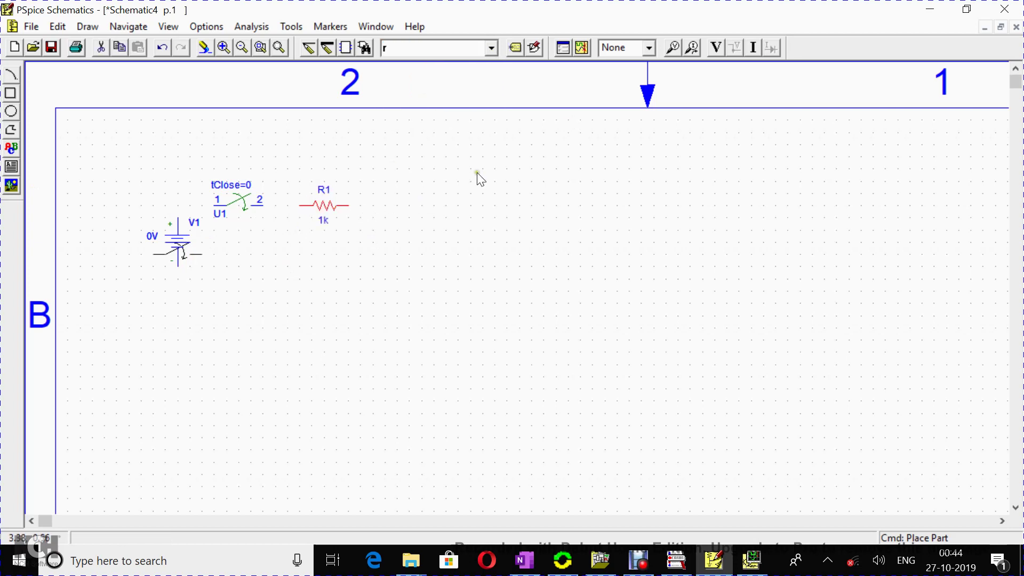
Step: Find the inductor L in the part browser, rotate it to vertical and place one to the right of the resistor
click(494, 51)
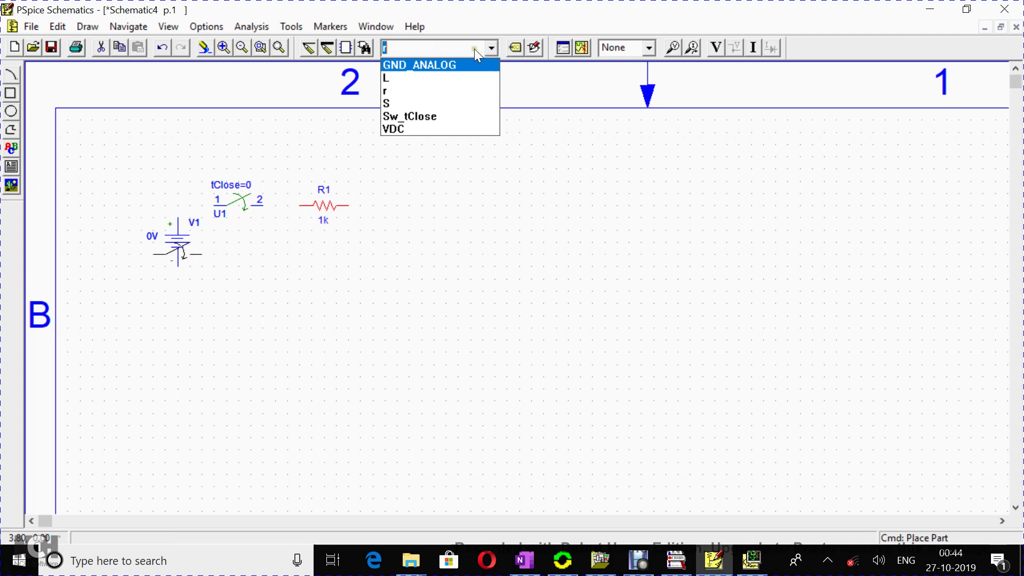
click(363, 49)
click(365, 49)
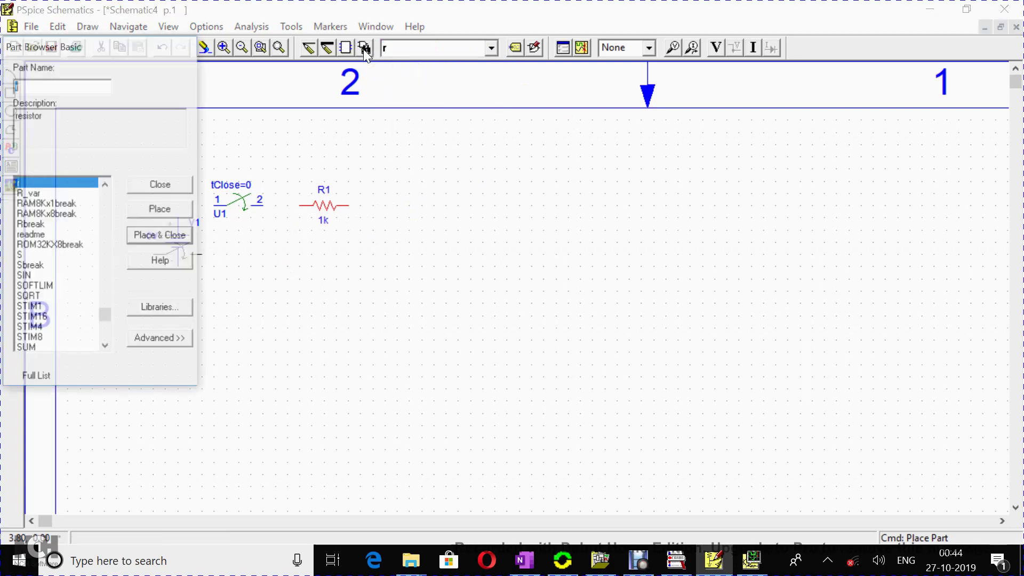
text(l)
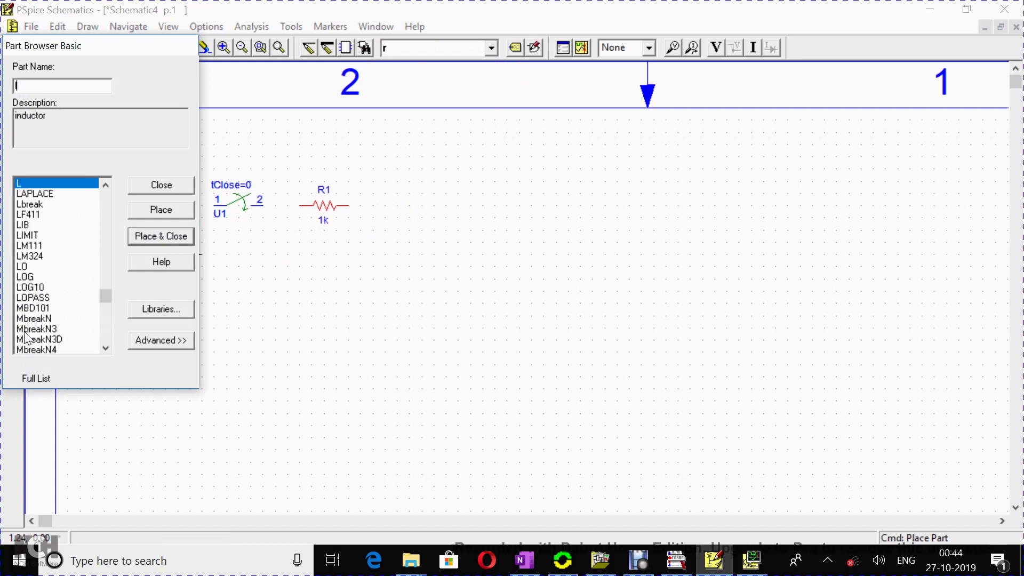
click(165, 235)
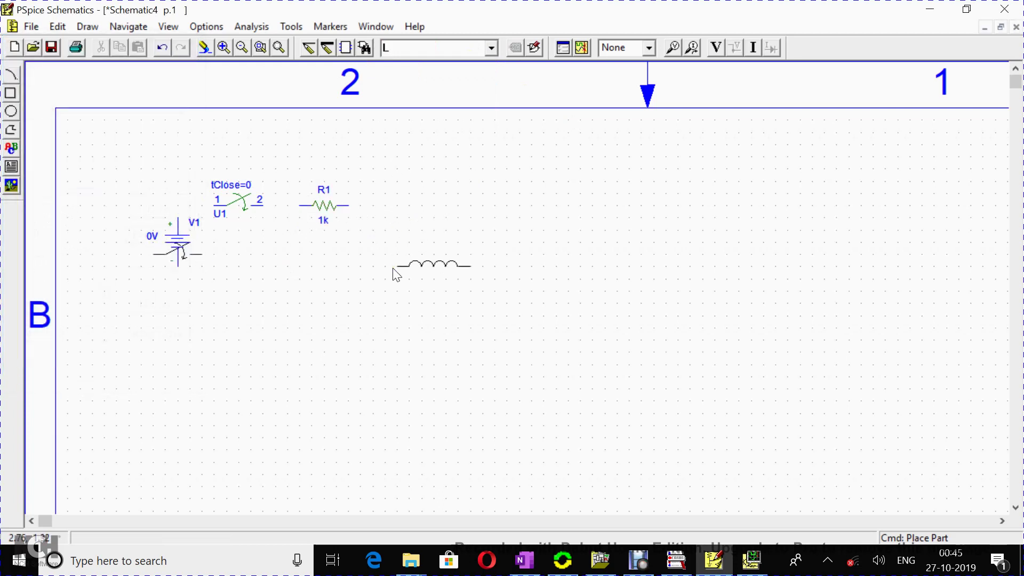
key(ctrl+r)
key(ctrl+r)
key(ctrl+r)
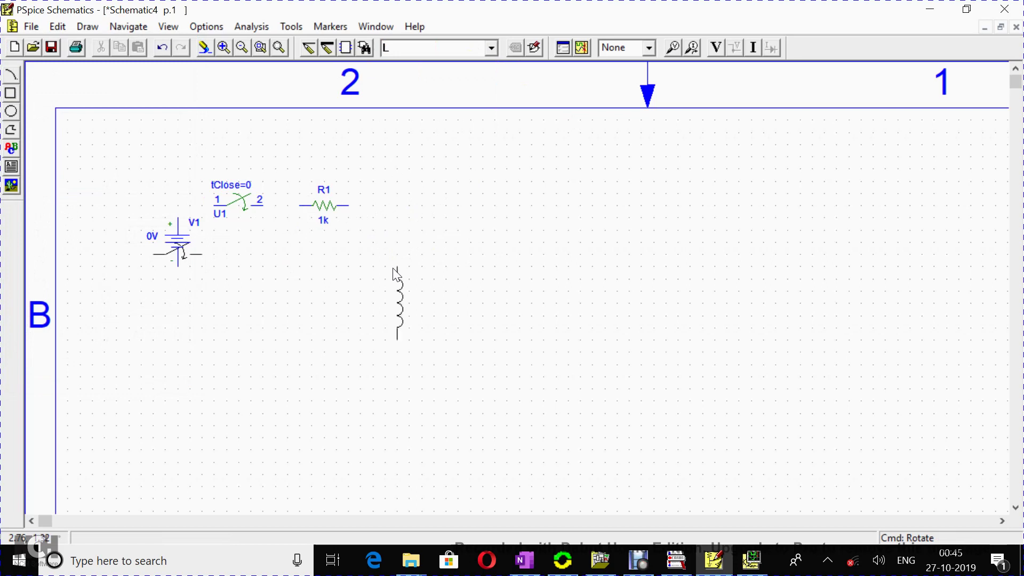
click(394, 211)
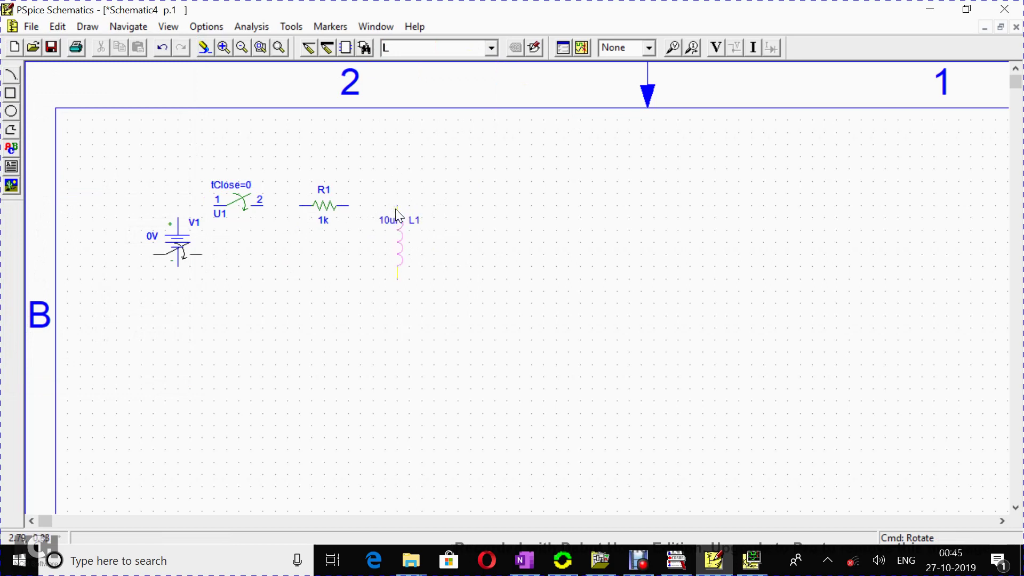
right_click(483, 250)
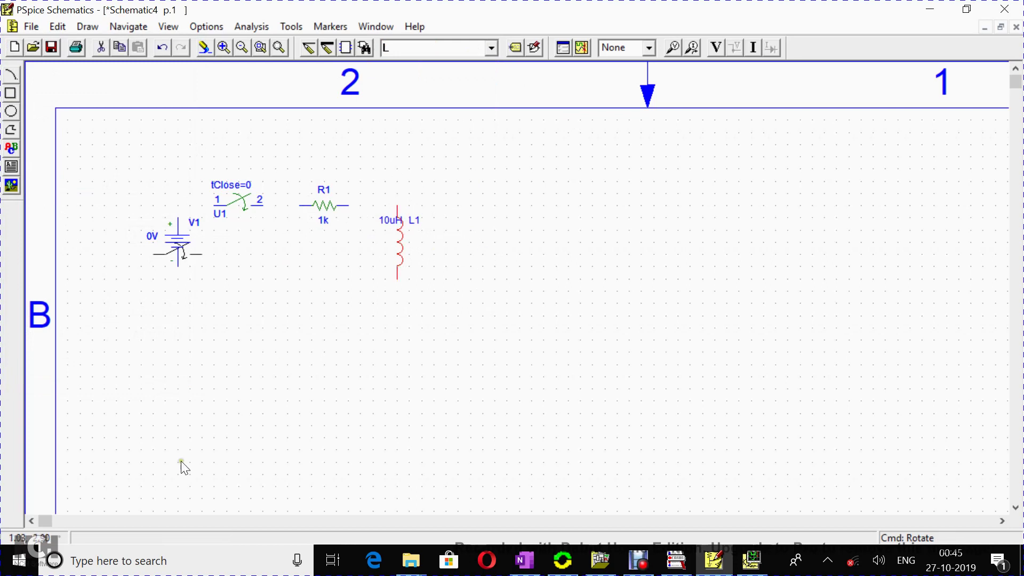
Step: Wire the DC source's positive terminal to the switch, the switch to the resistor, and the resistor to the inductor's upper terminal
click(259, 48)
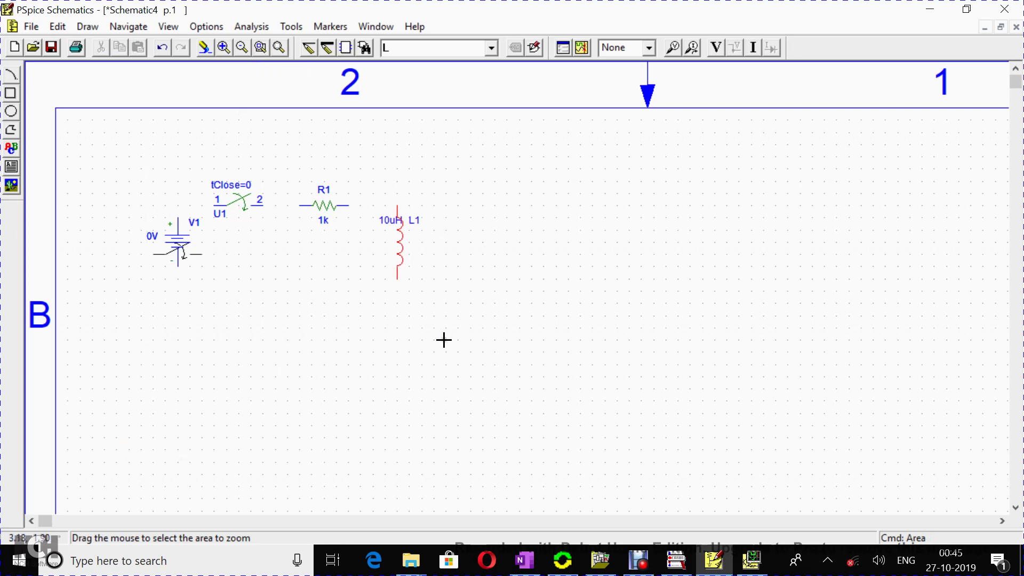
drag(443, 339, 450, 338)
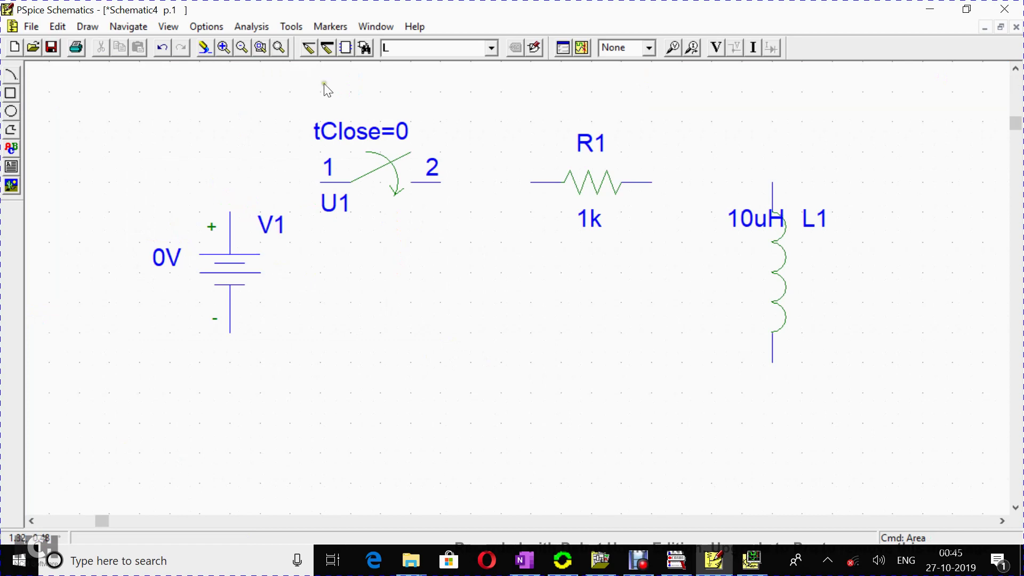
click(308, 51)
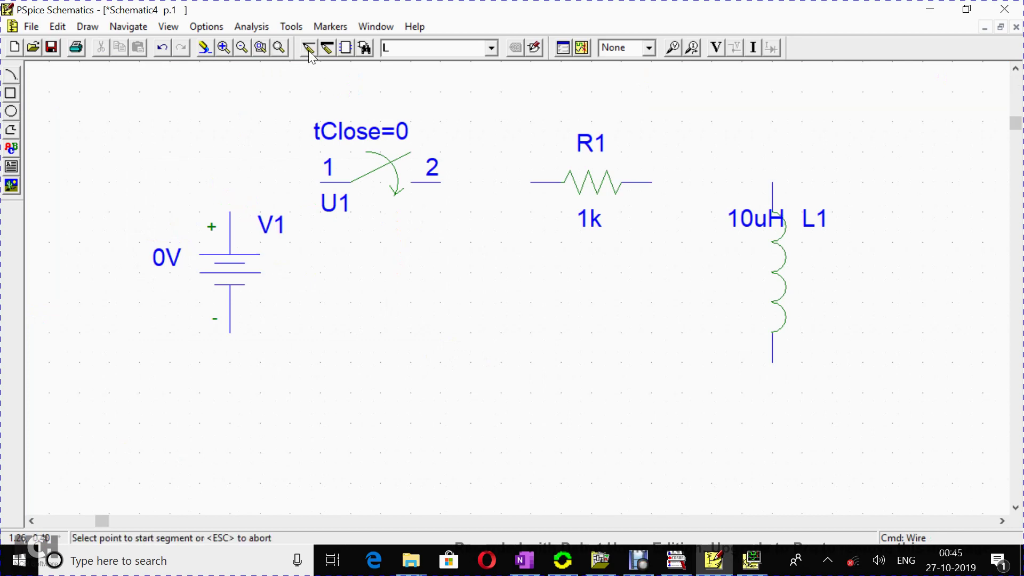
click(230, 211)
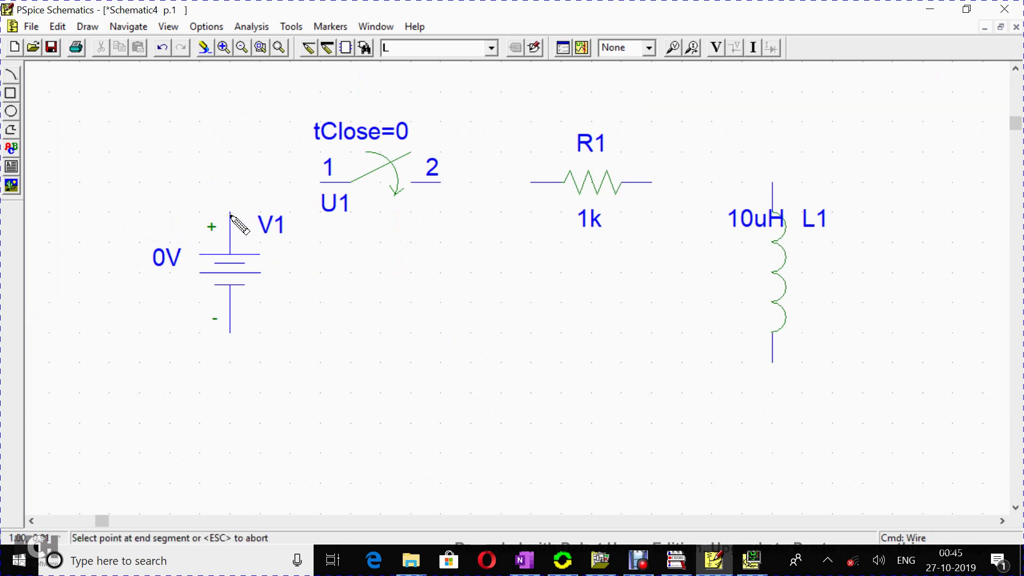
click(326, 182)
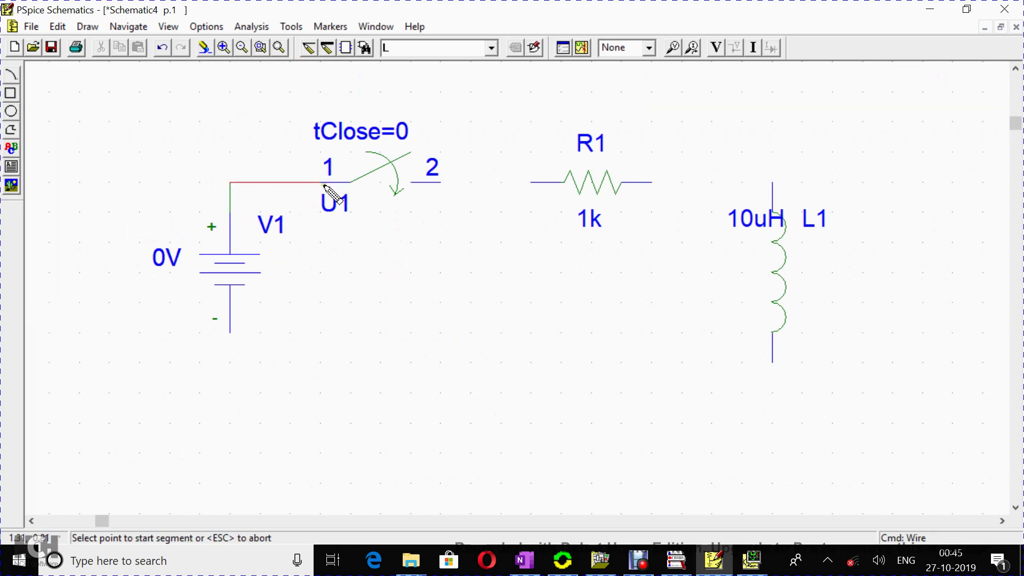
click(437, 183)
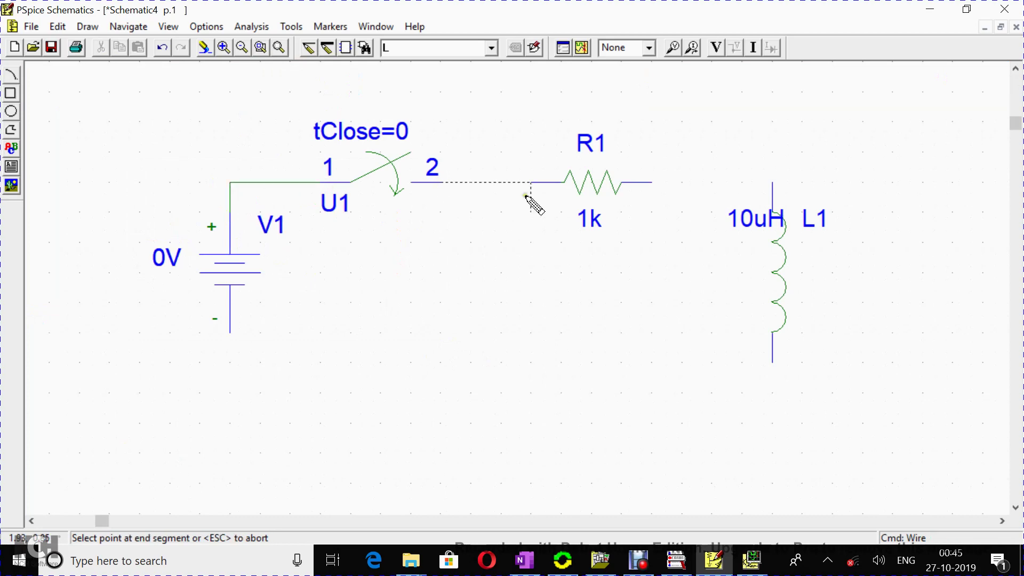
click(539, 183)
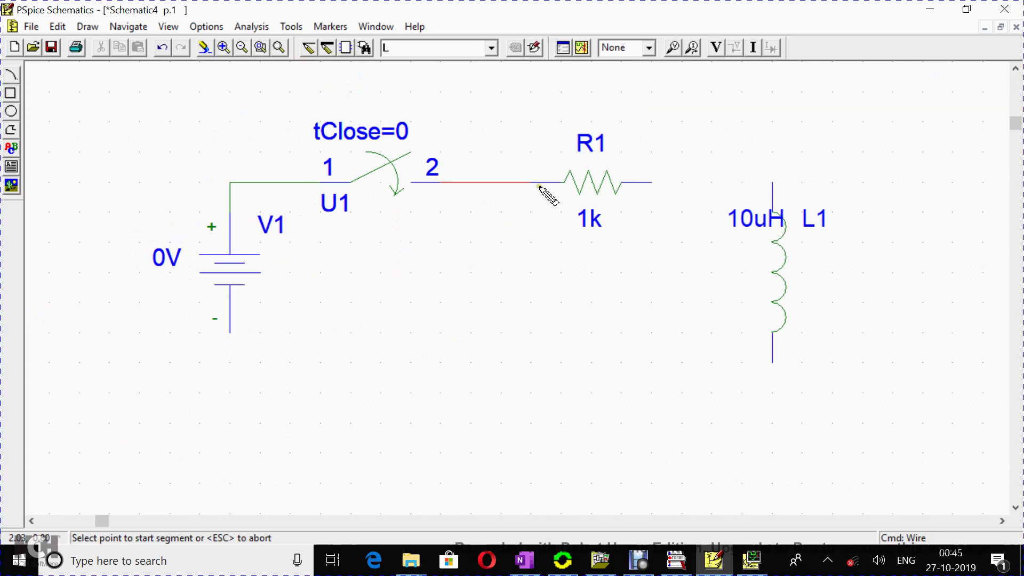
click(652, 183)
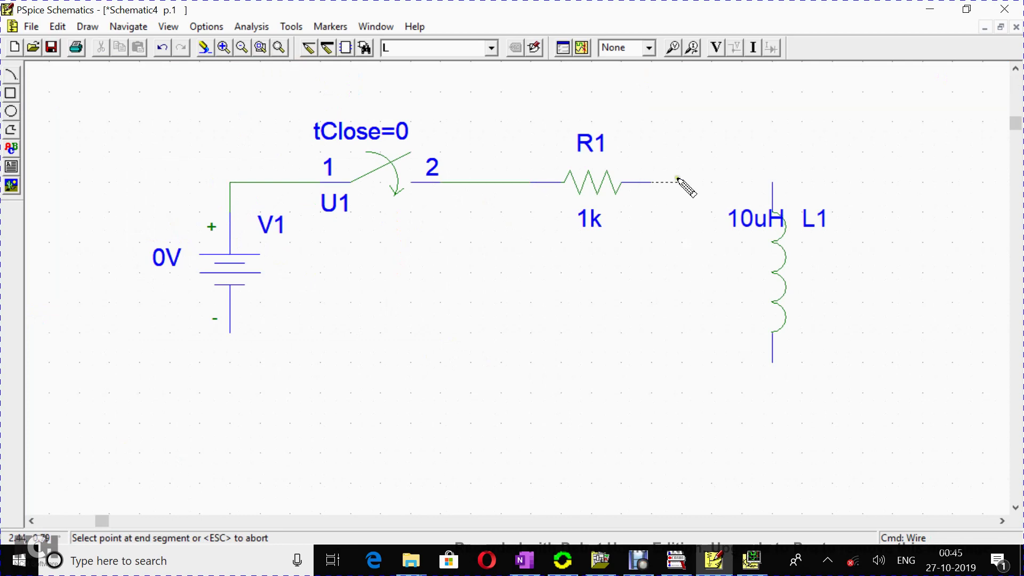
click(772, 183)
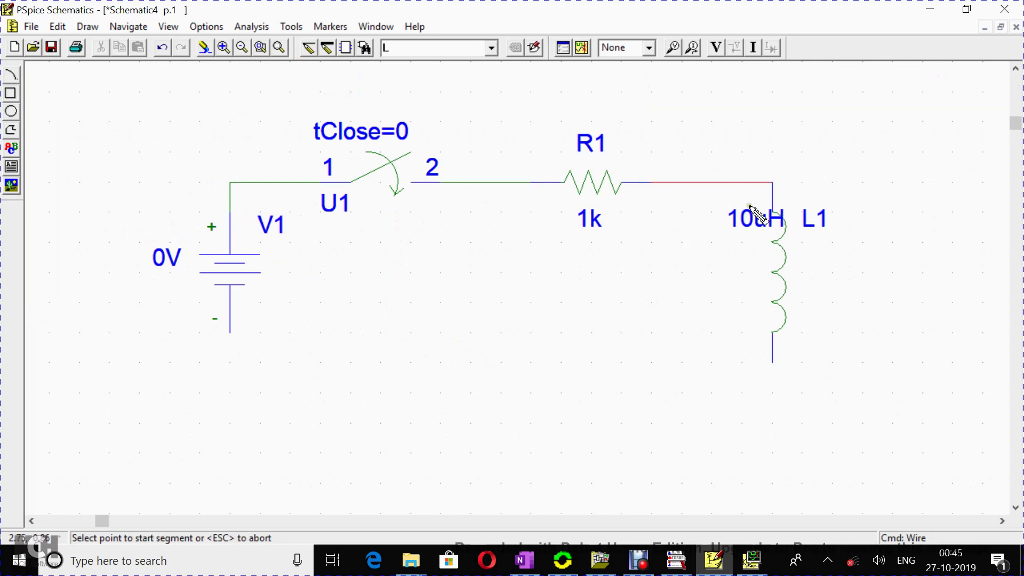
Step: Wire the DC source's negative terminal to the inductor's lower terminal to close the loop, and end wiring
click(230, 333)
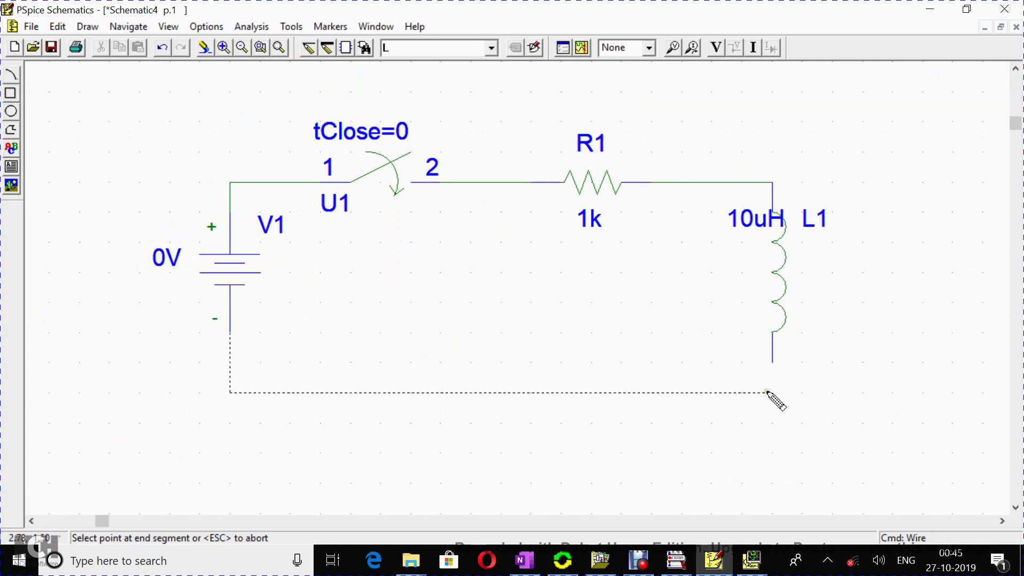
click(773, 362)
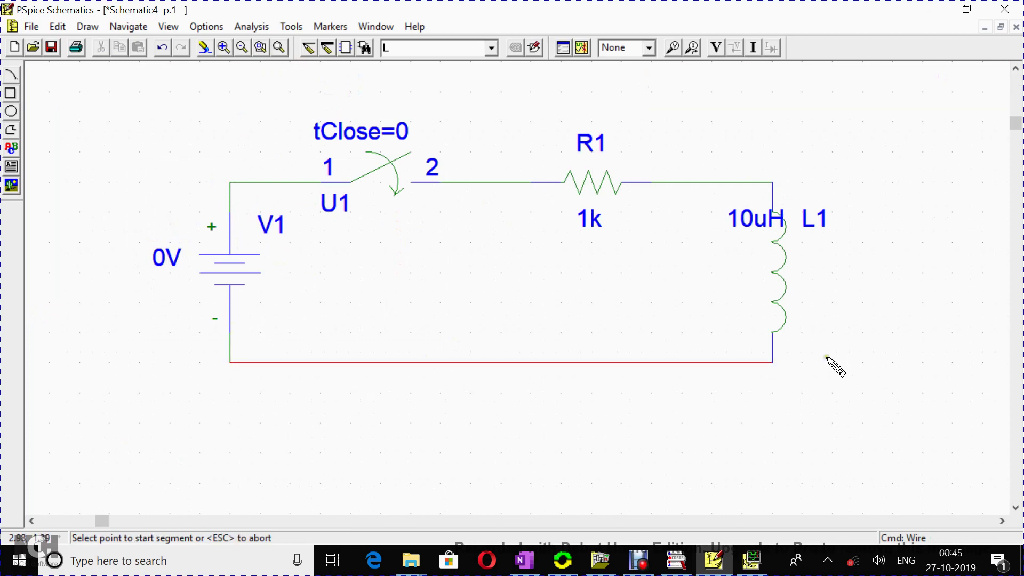
click(891, 302)
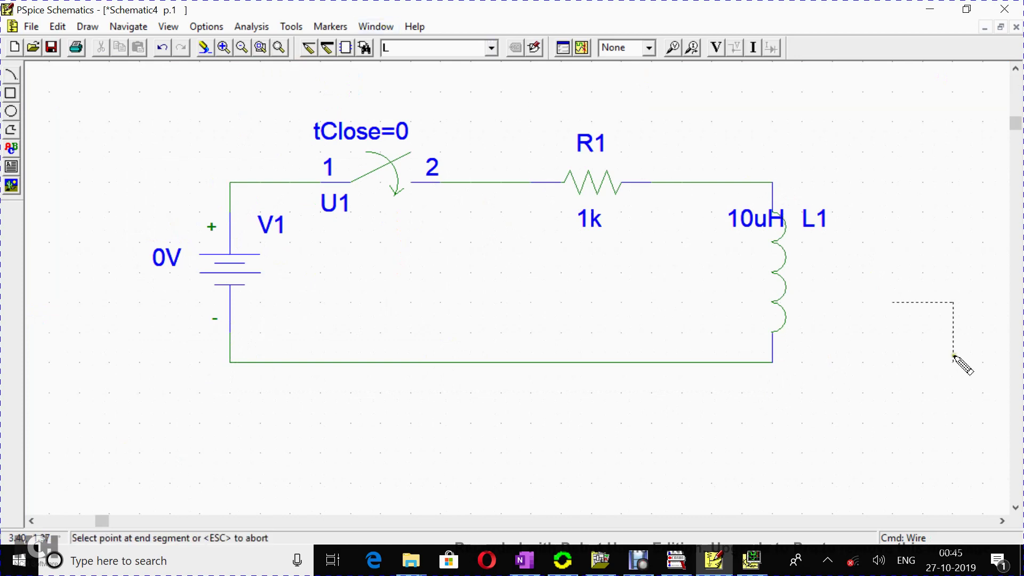
key(Escape)
Step: Place one GND_ANALOG ground on the lower wire, just beneath the DC source
click(491, 48)
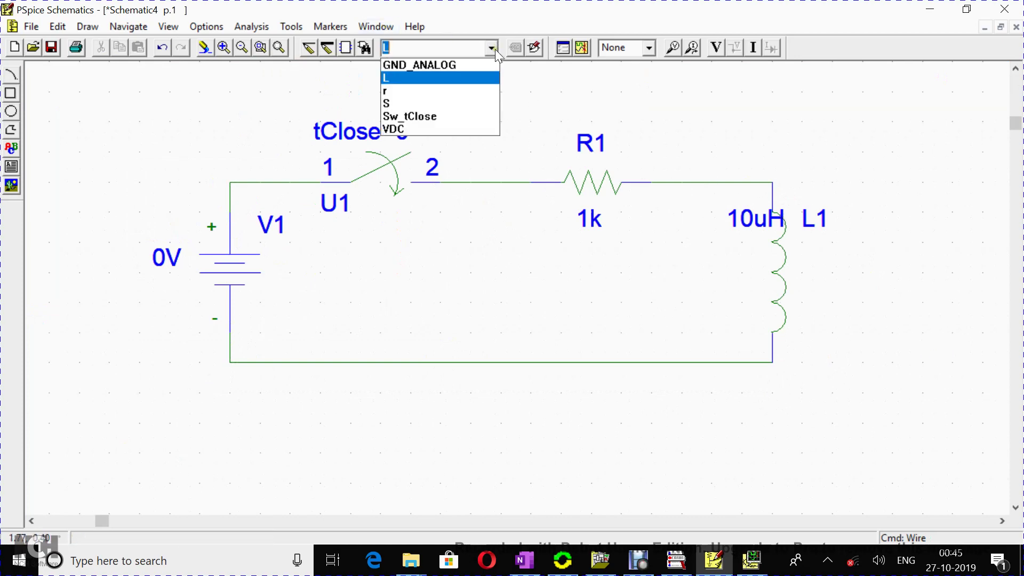
click(441, 64)
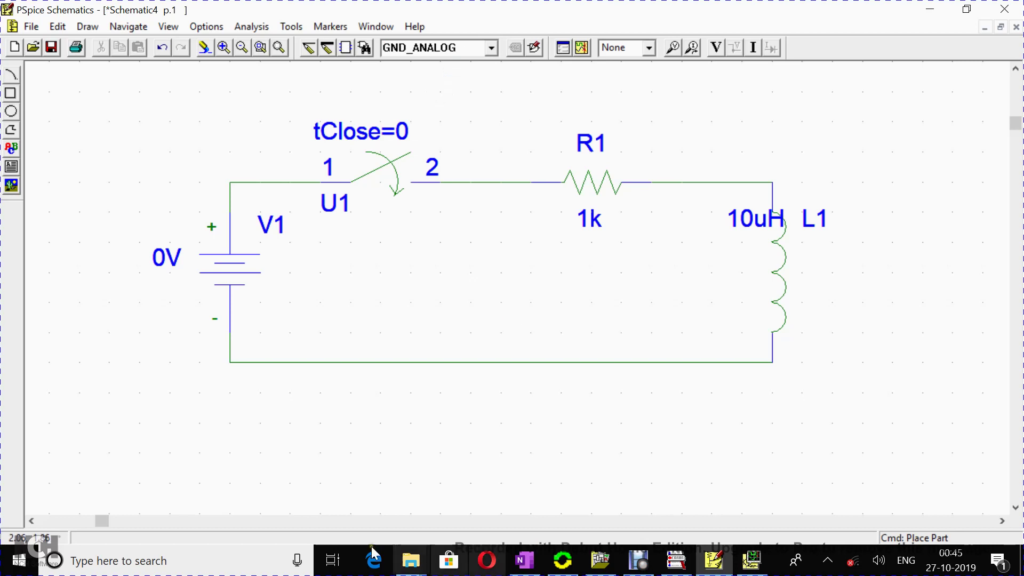
click(251, 363)
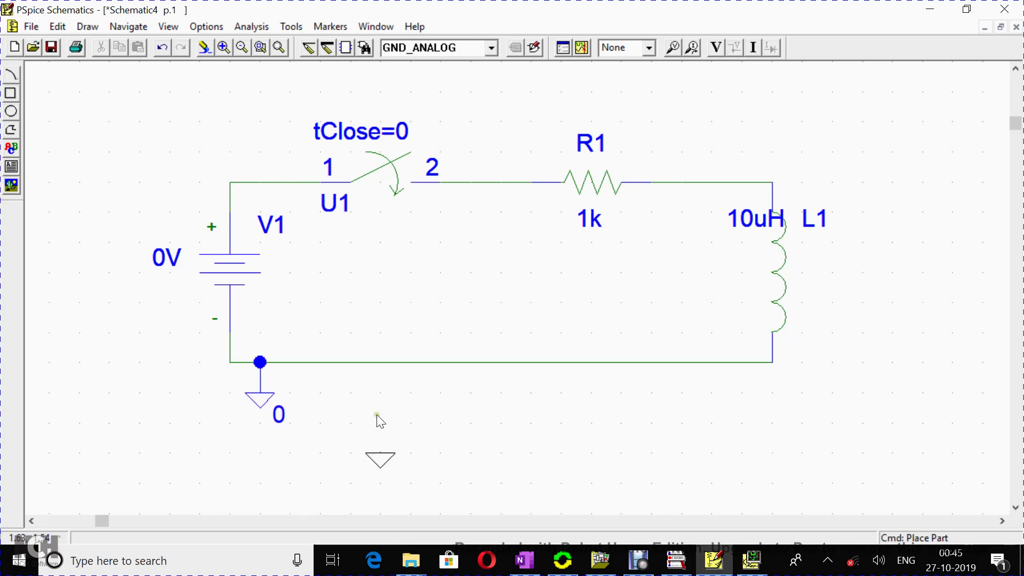
right_click(340, 415)
click(341, 419)
Step: Check the component values in the OneNote circuit notes, return to PSpice Schematics and set the DC source to 100V
click(524, 560)
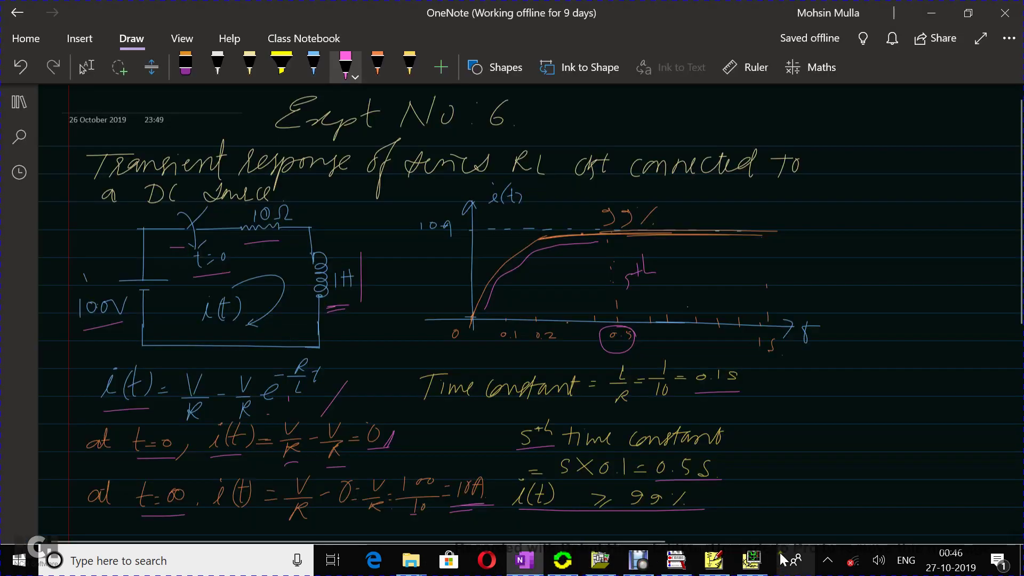
click(713, 562)
double_click(168, 259)
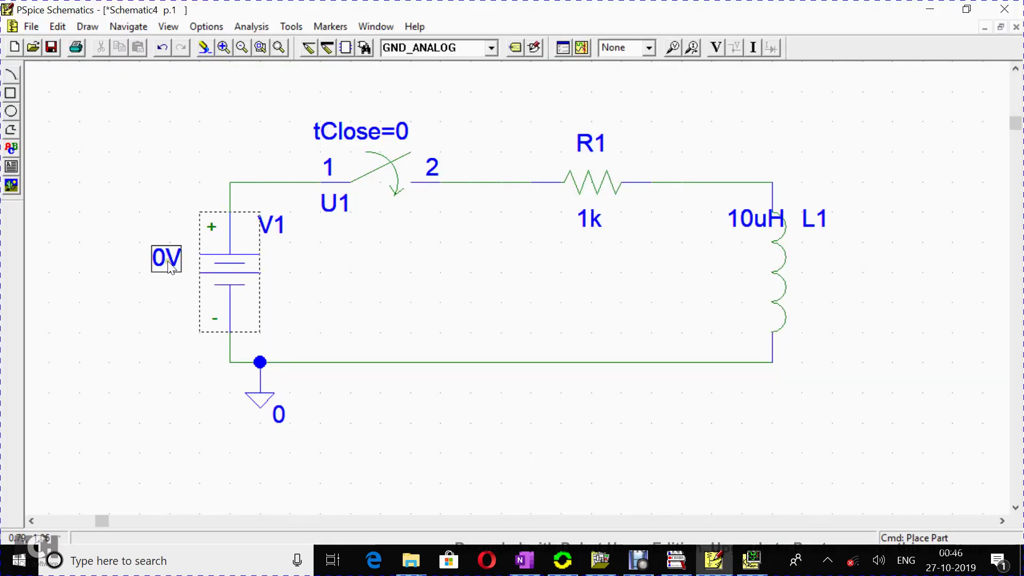
text(100V)
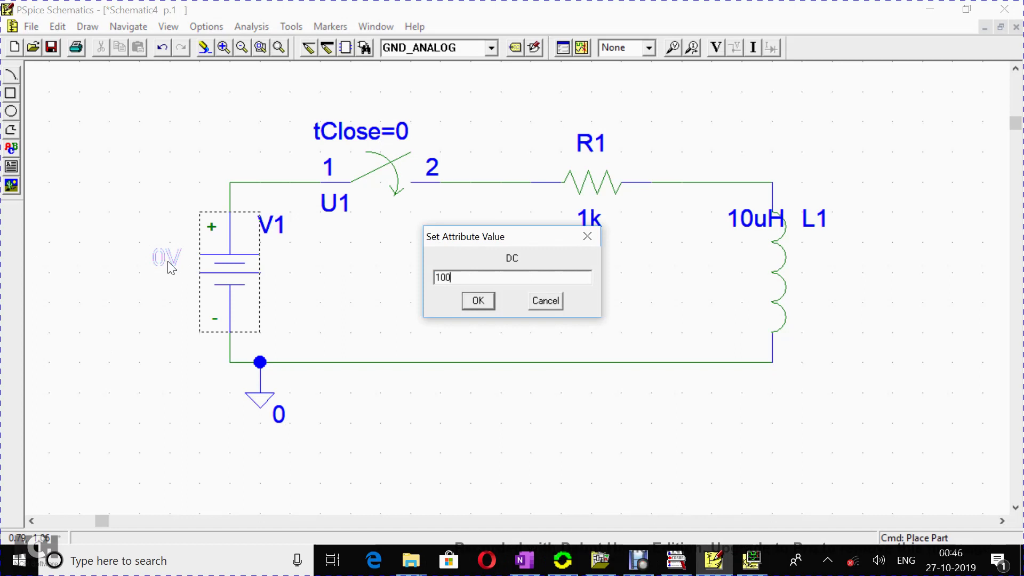
click(475, 300)
Step: Set the resistor's value to 10 ohms
double_click(589, 218)
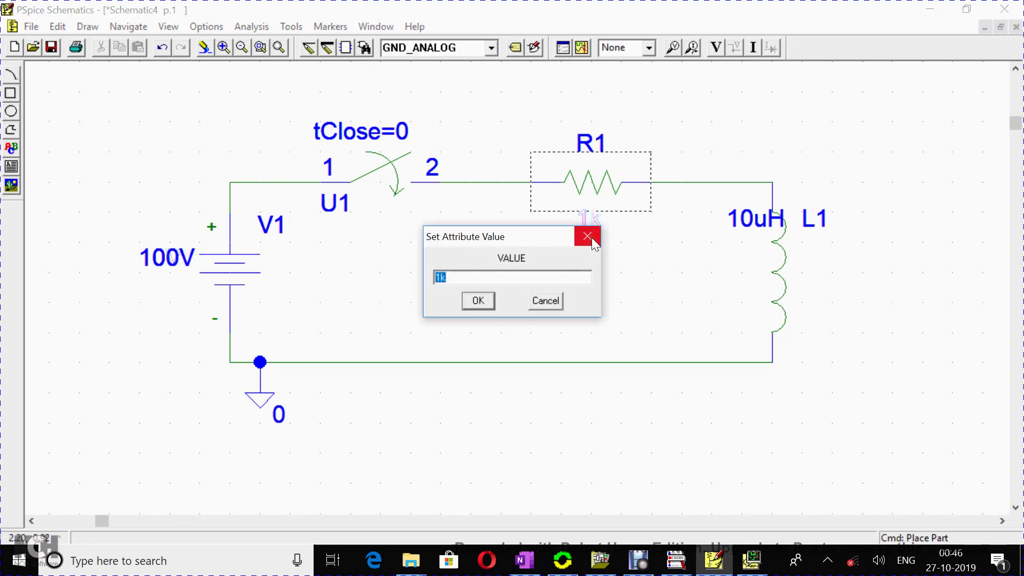
text(10)
click(482, 301)
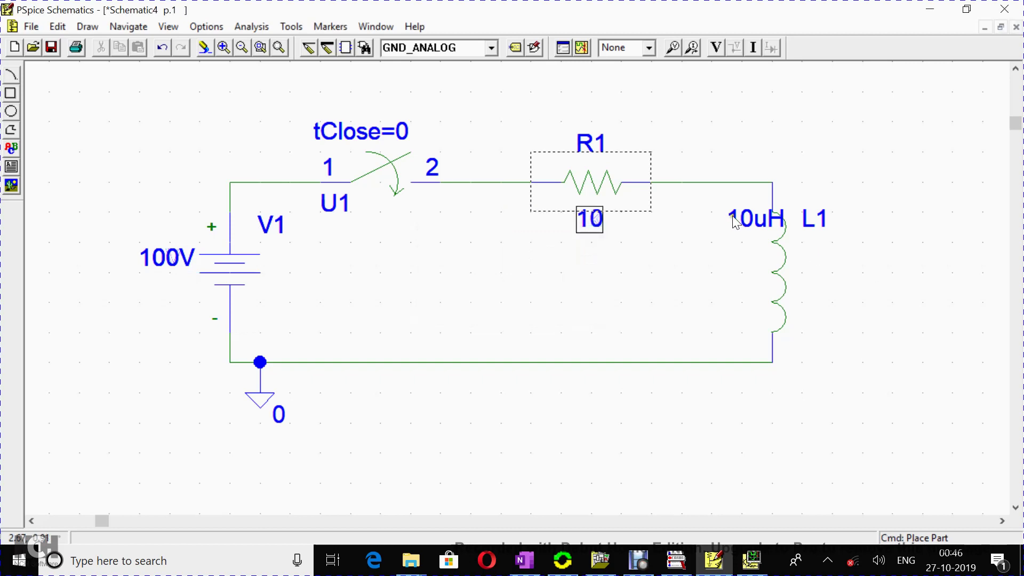
Step: Move the inductor's value label clear of the coil to its right and set the inductance to 1H
click(752, 223)
drag(757, 226, 863, 287)
double_click(861, 288)
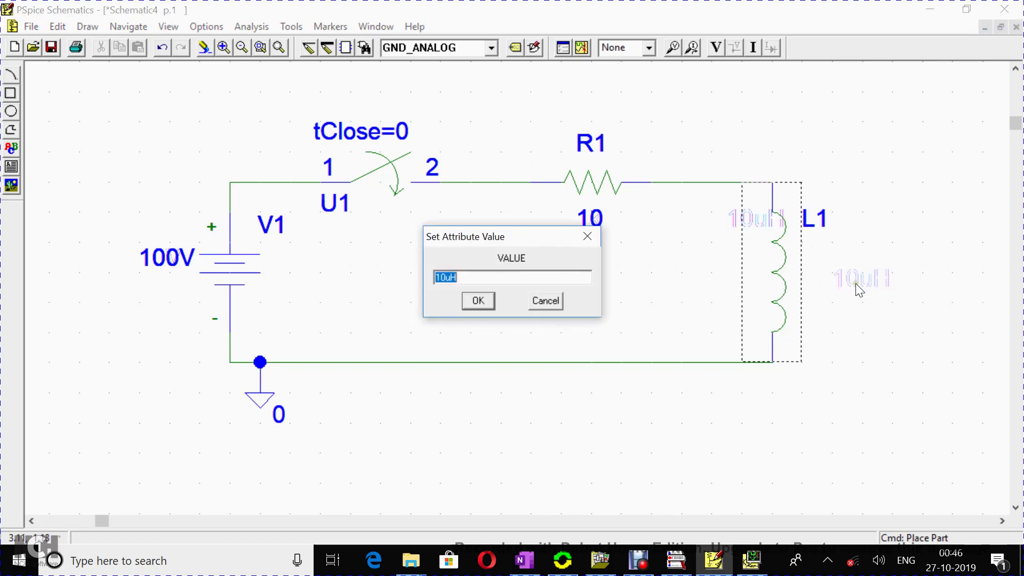
text(1)
click(478, 301)
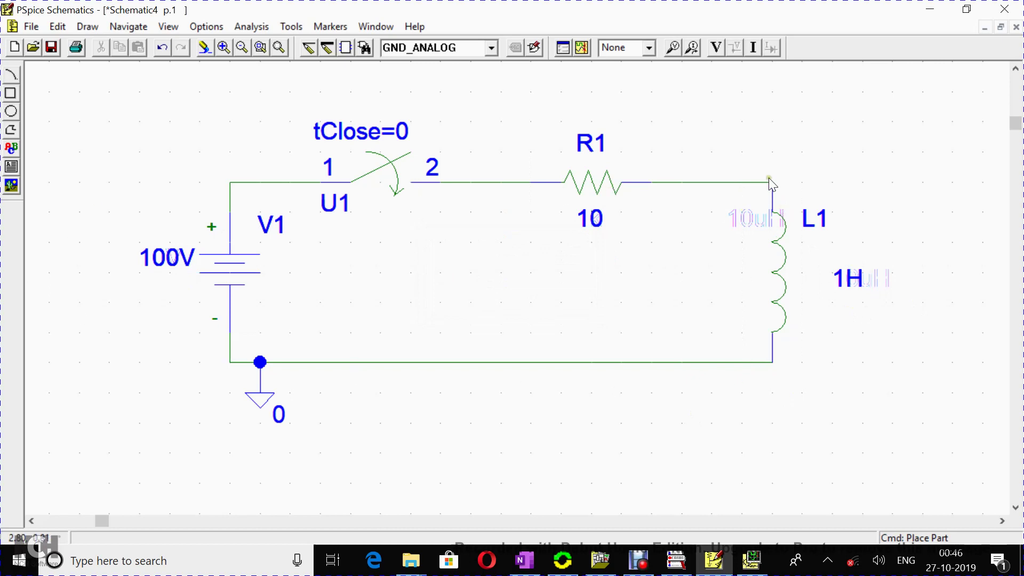
Step: Place one current marker on the inductor's upper pin, where it meets the wire from the resistor
click(692, 49)
click(691, 49)
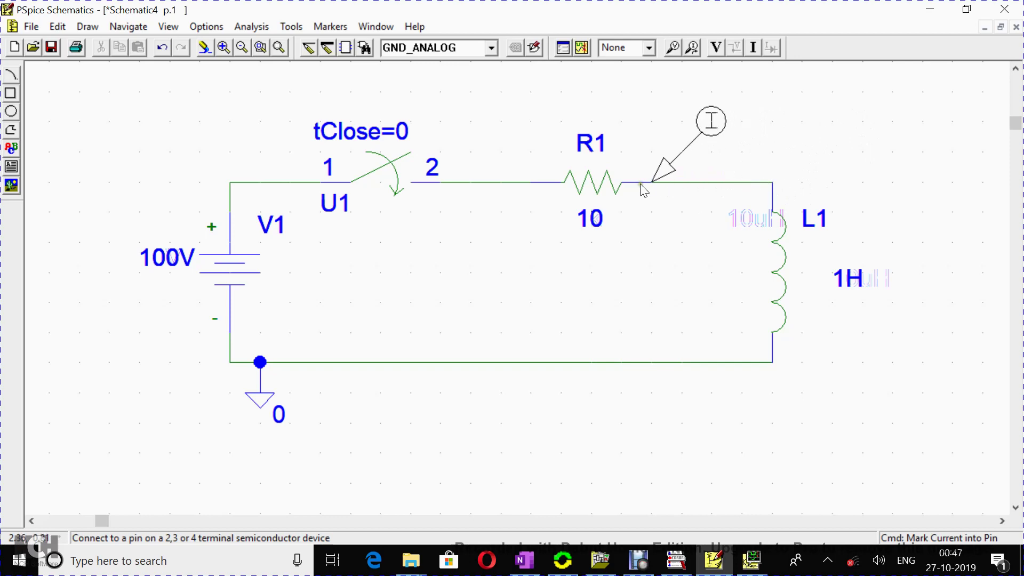
click(775, 192)
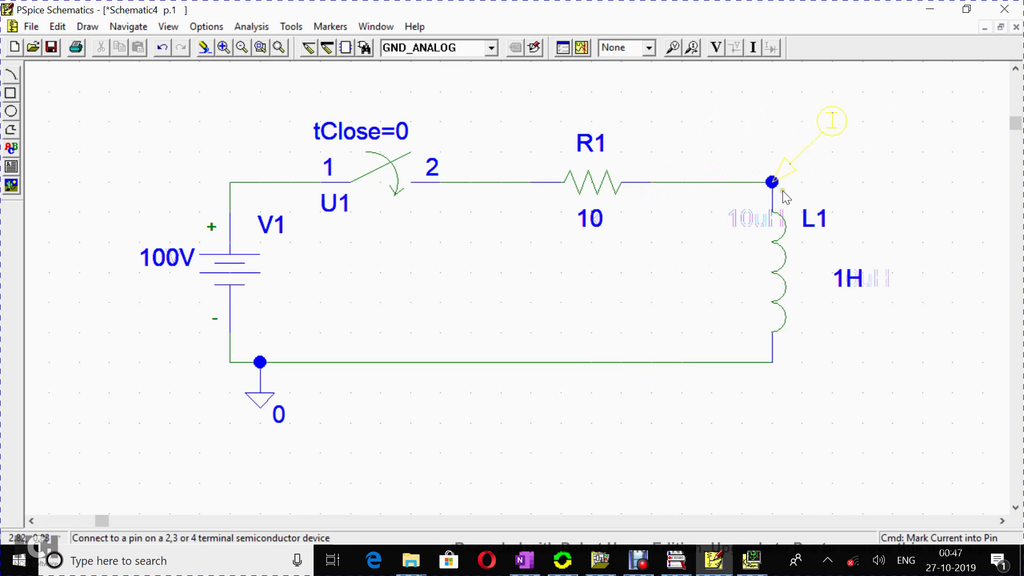
right_click(881, 183)
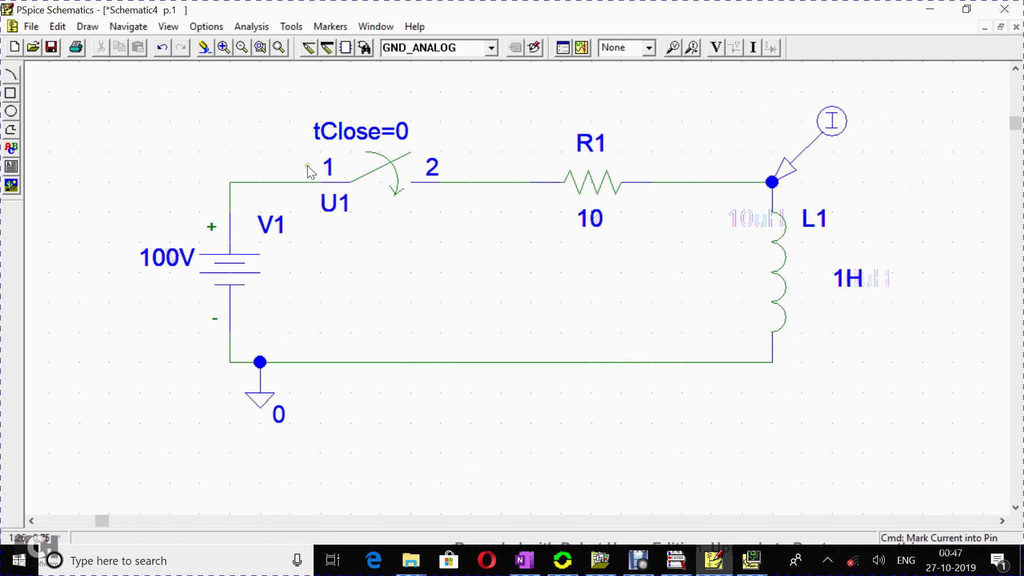
Step: Set up a transient analysis with a print step of 0 and a final time of 1 s
click(254, 28)
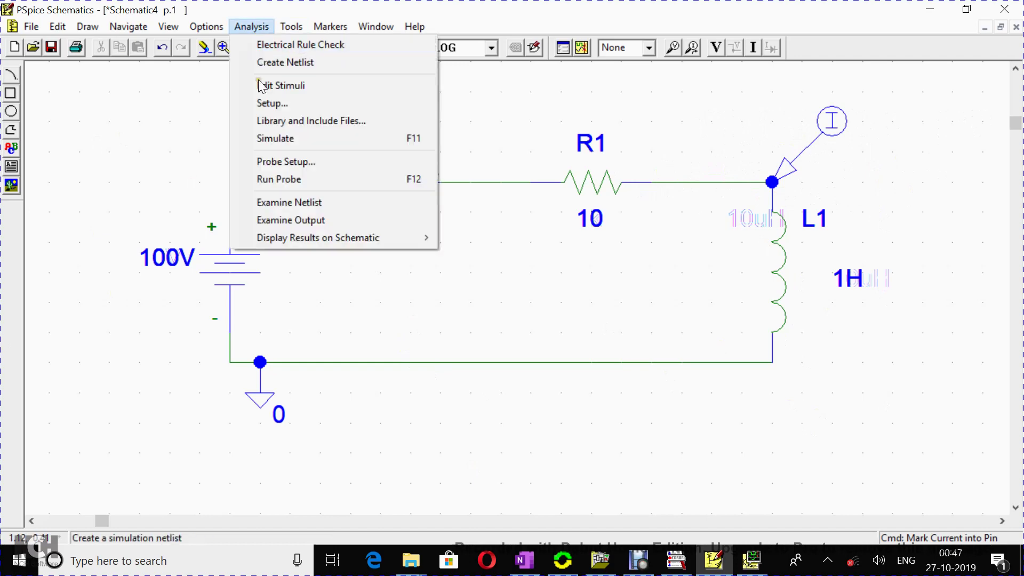
click(254, 101)
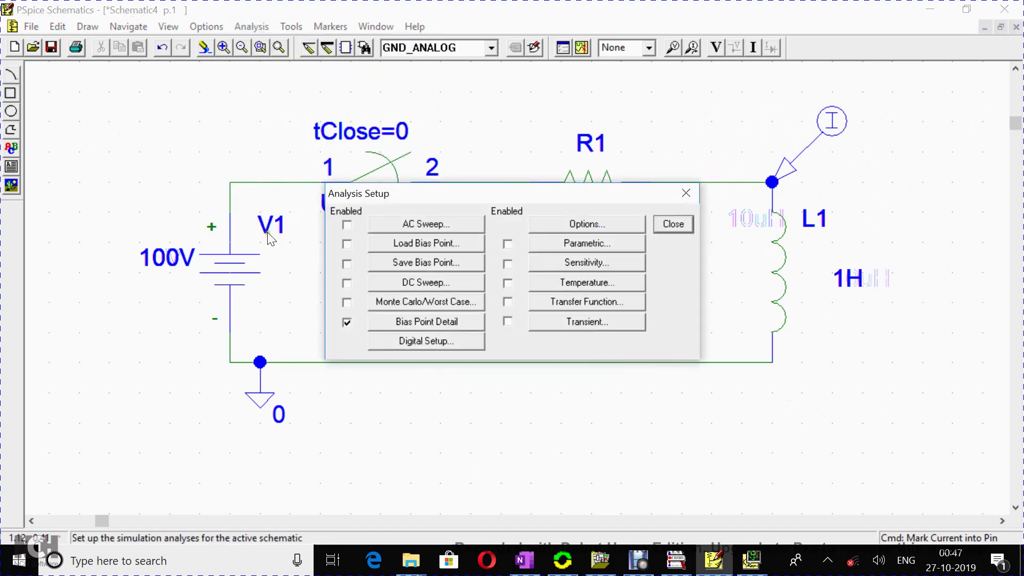
click(559, 323)
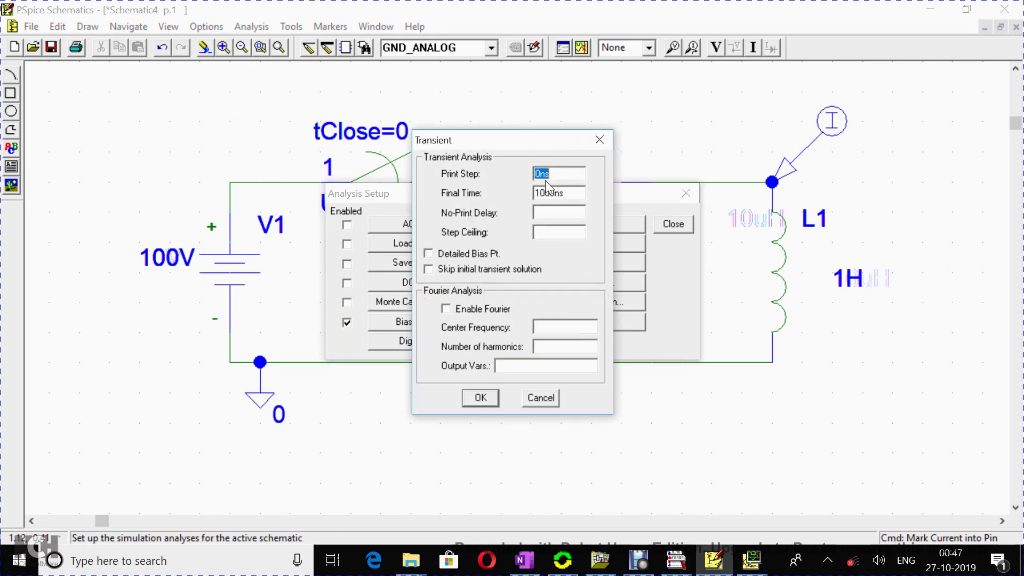
text(0)
click(558, 193)
key(BackSpace)
key(BackSpace)
key(BackSpace)
click(481, 400)
click(481, 398)
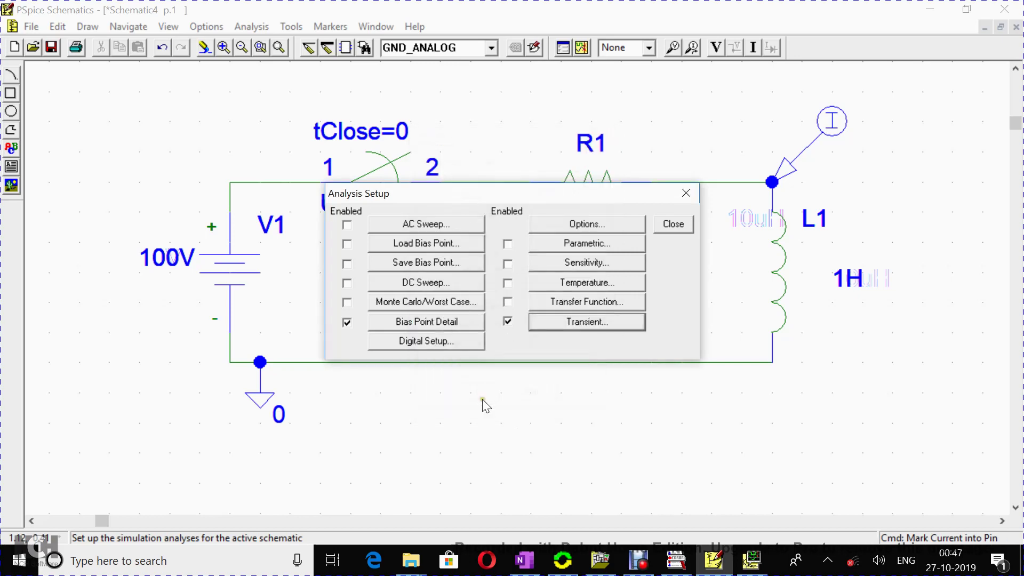
click(673, 224)
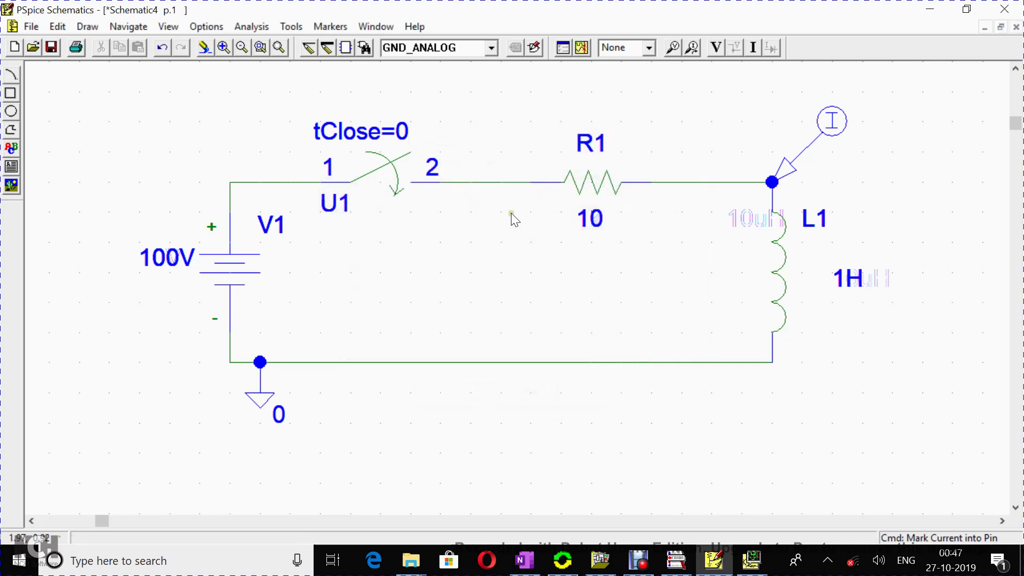
Step: Simulate the circuit, saving the schematic as RLCkt1 in the pspice circu folder
click(581, 50)
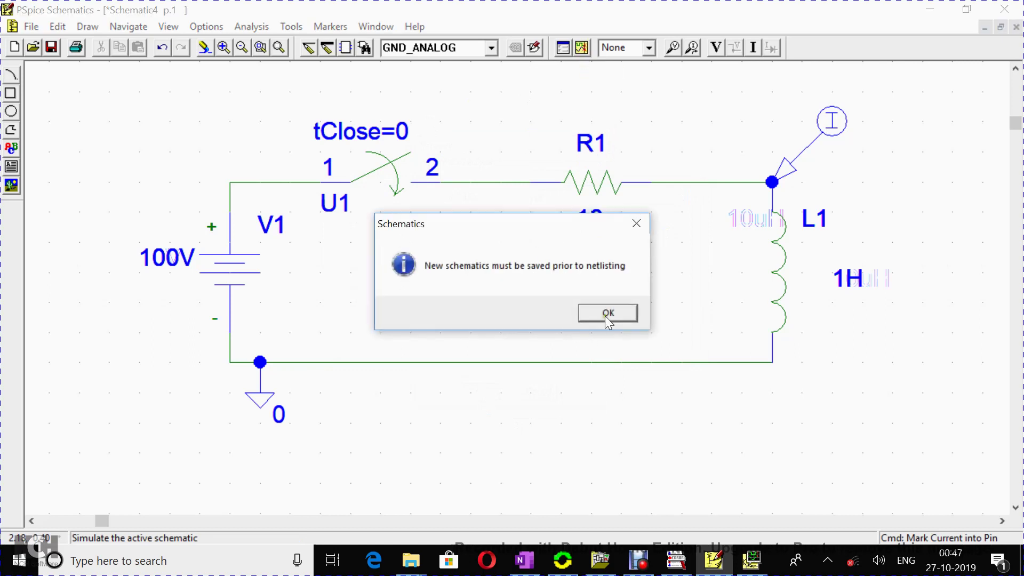
click(609, 309)
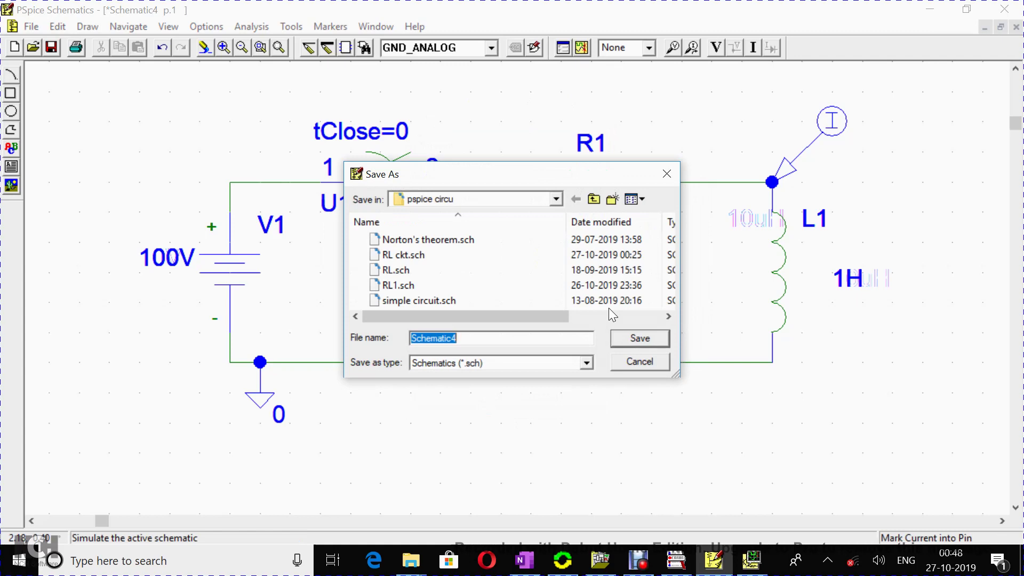
text(R)
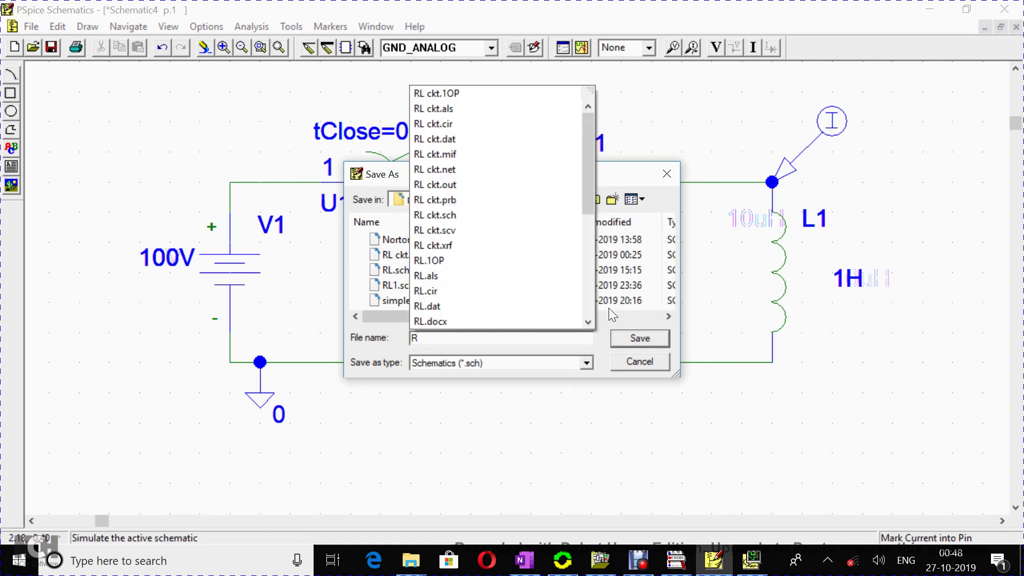
text(LC)
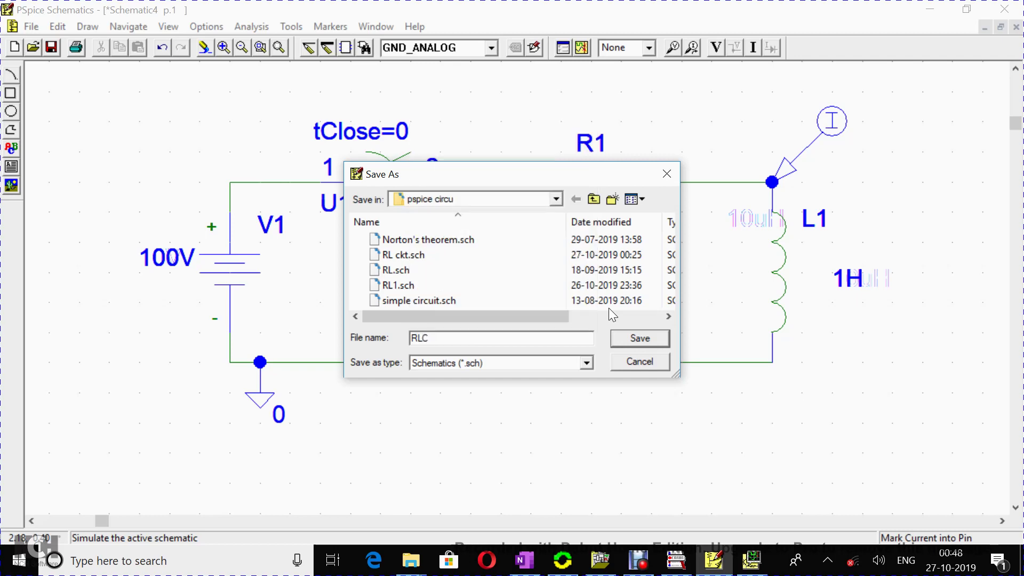
text(kt1)
click(629, 339)
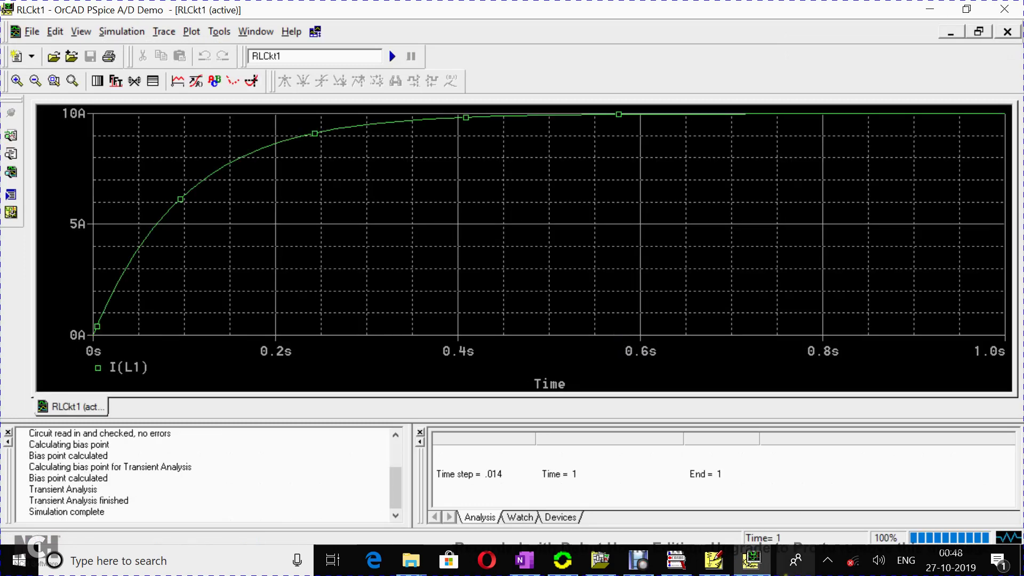
Step: Review the RL schematic, return to the simulated inductor current plot and show the plot in the enlarged display
click(760, 567)
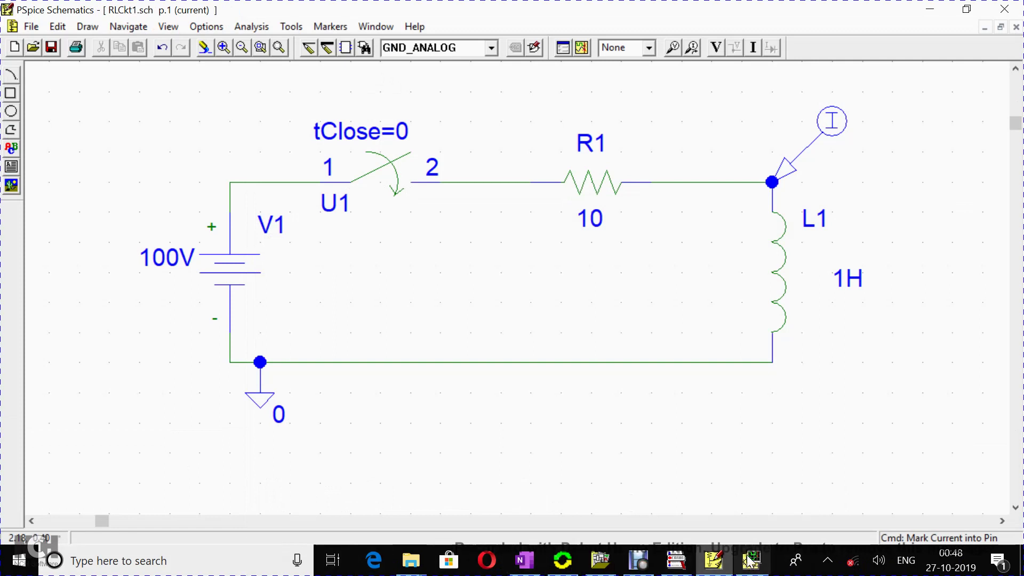
click(751, 565)
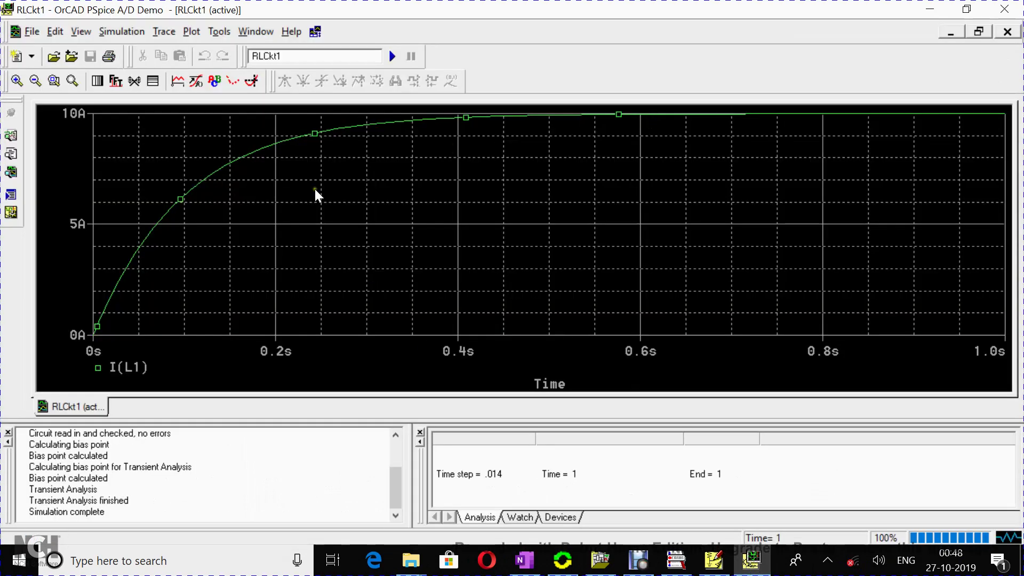
click(316, 32)
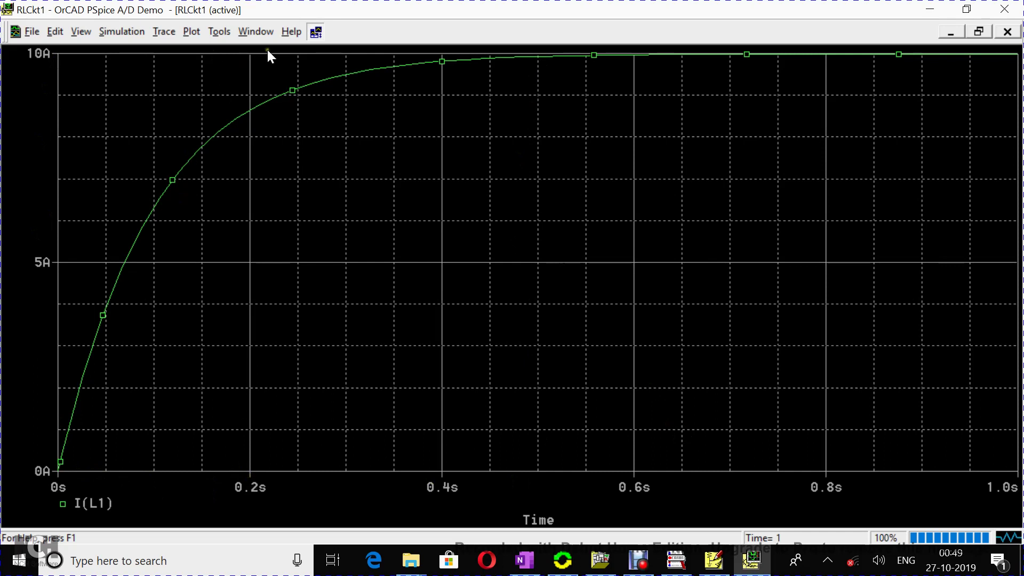
Step: Restore the full plot window, turn on the probe cursor and place it on the I(L1) trace at 500 ms
click(315, 34)
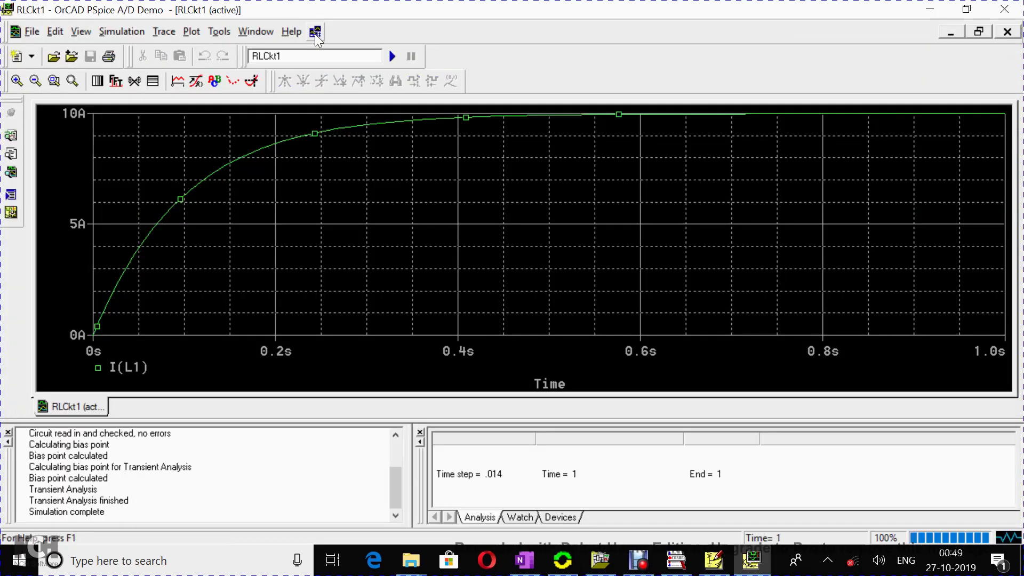
click(252, 81)
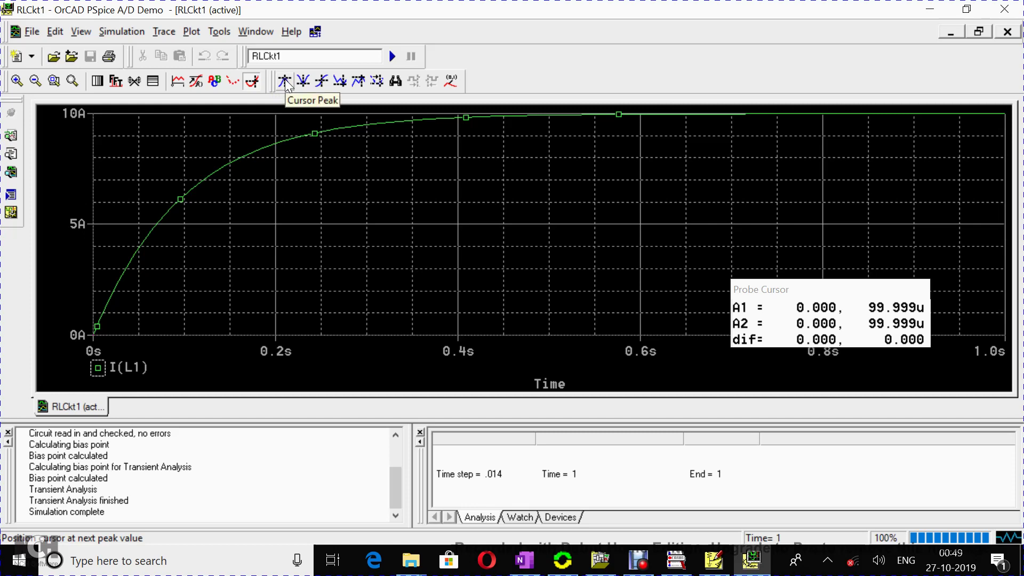
click(285, 79)
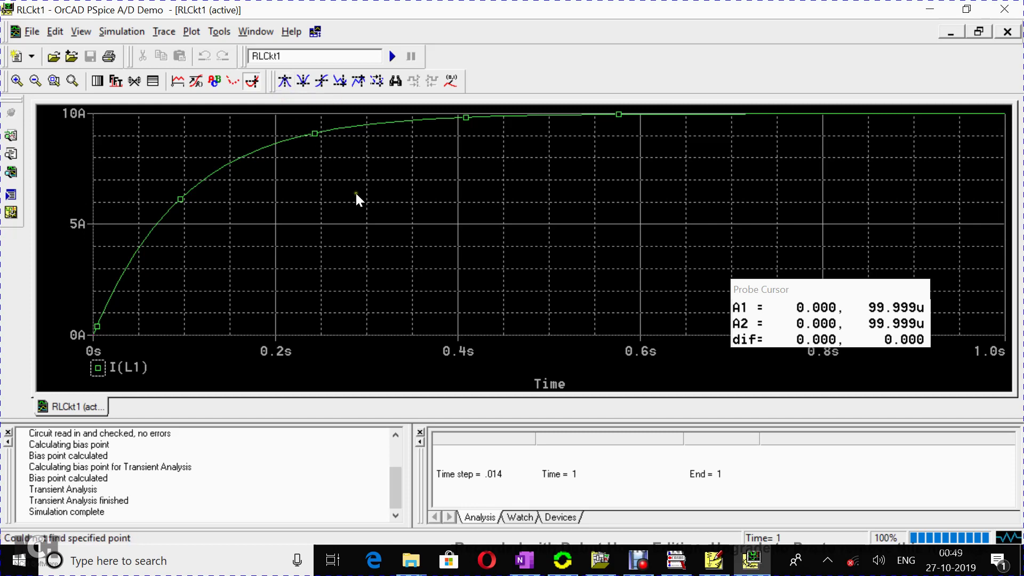
click(299, 176)
mouse_move(299, 176)
mouse_down()
mouse_move(204, 254)
mouse_move(238, 229)
mouse_move(342, 199)
mouse_move(178, 251)
mouse_move(338, 201)
mouse_move(490, 221)
mouse_move(458, 233)
mouse_move(549, 236)
mouse_up()
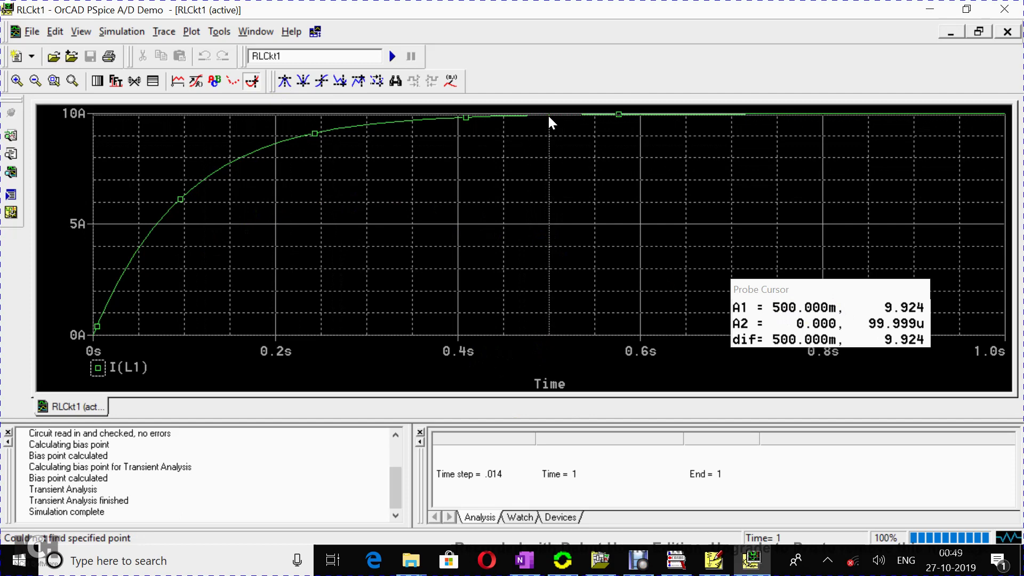
Step: Label the cursor point at 500 ms on the inductor current trace and show the plot in the enlarged display
click(451, 81)
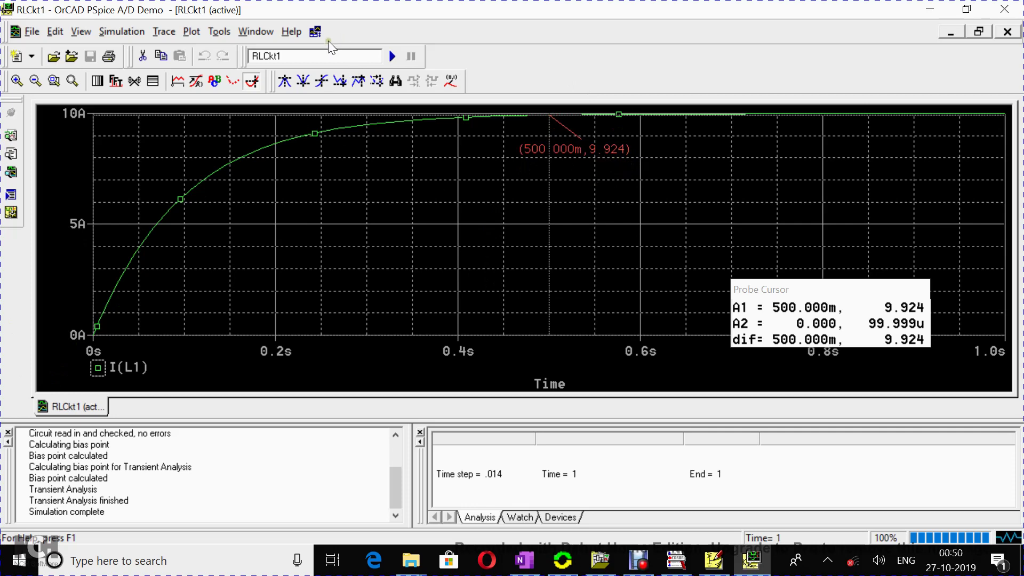
click(315, 31)
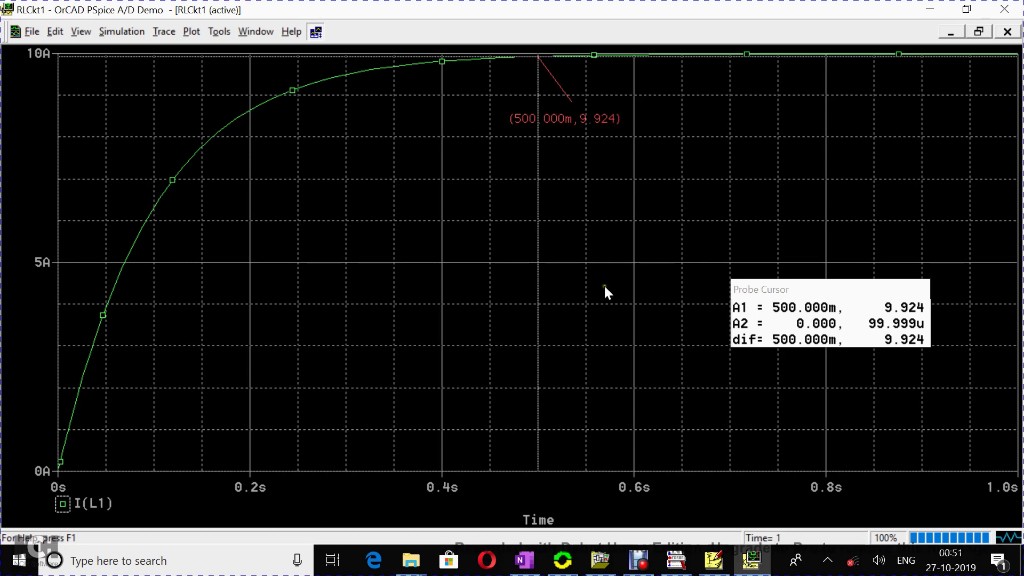
click(642, 558)
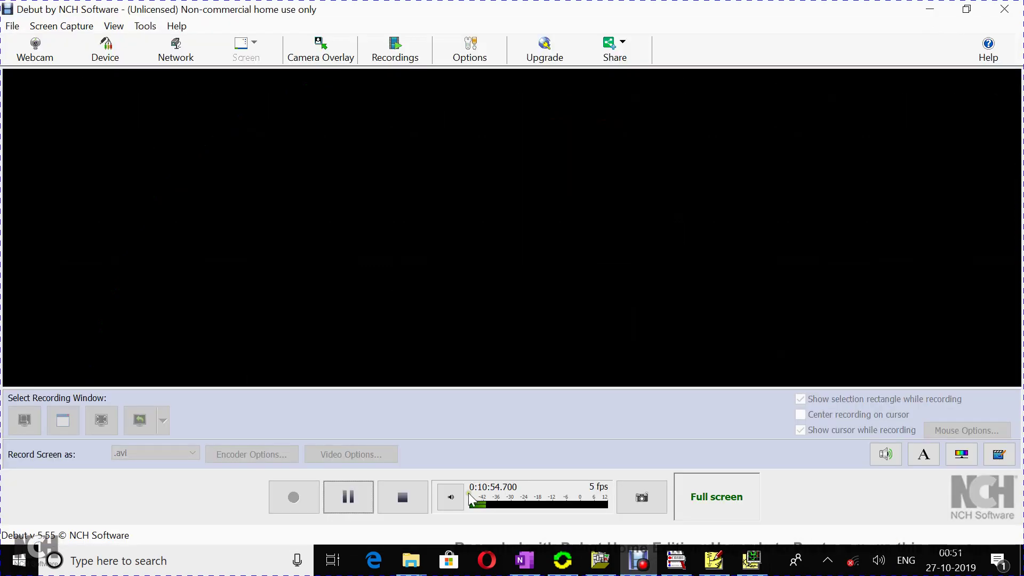